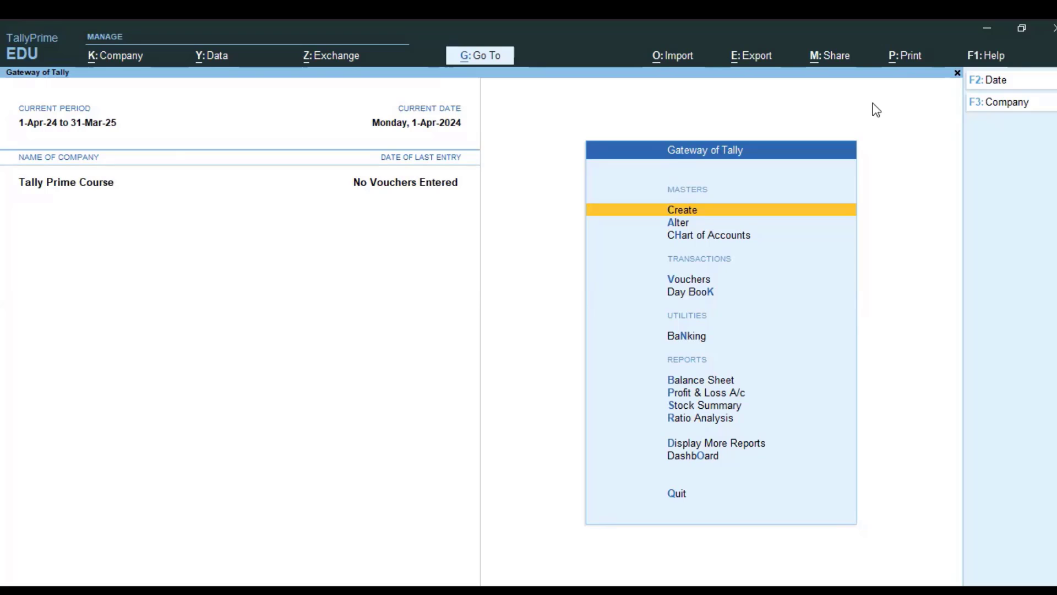
# - Examine the existing ledgers available for alteration, then return to the Gateway of Tally
pyautogui.click(679, 224)
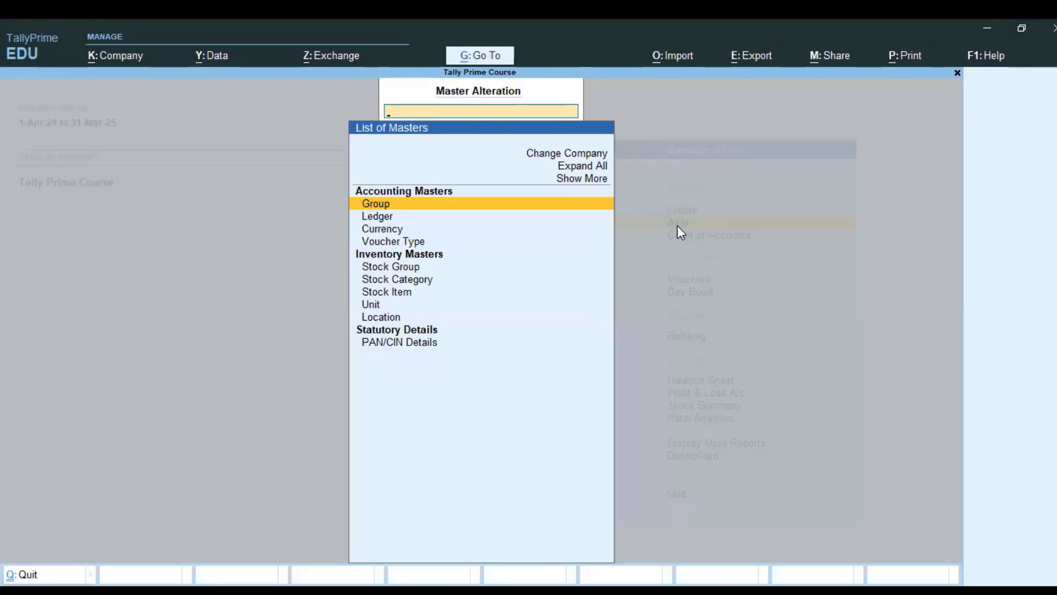
pyautogui.press('Down')
pyautogui.press('Down')
pyautogui.press('Down')
pyautogui.press('Down')
pyautogui.press('Up')
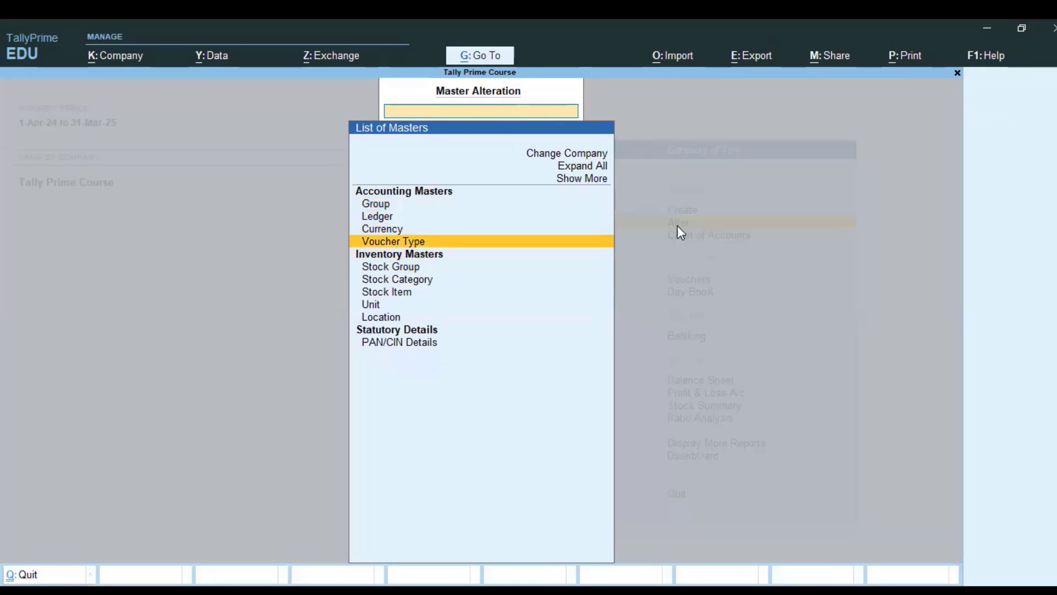
pyautogui.press('Up')
pyautogui.press('Up')
pyautogui.press('Return')
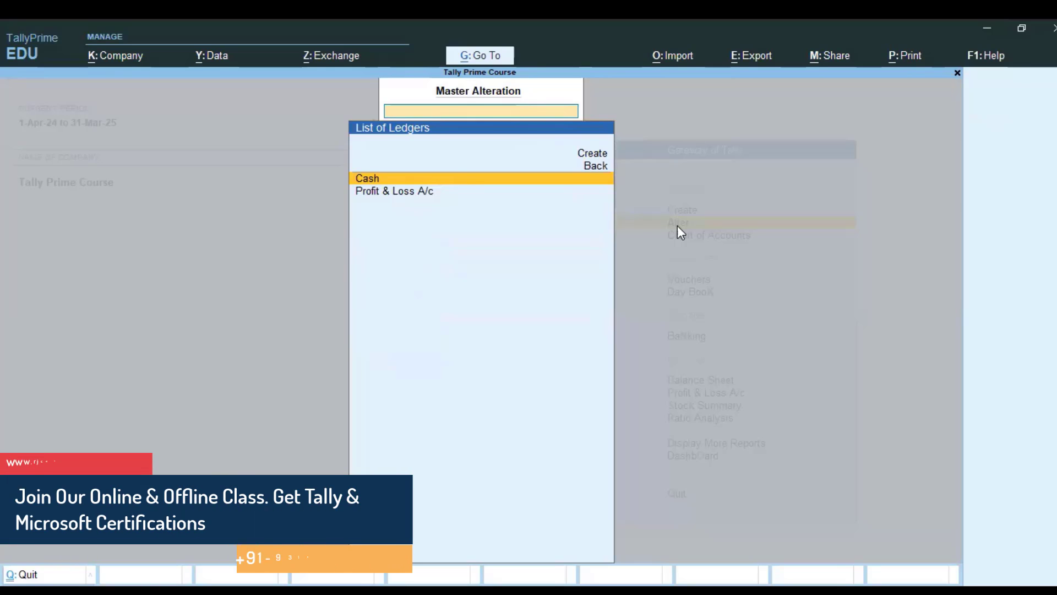
pyautogui.press('BackSpace')
pyautogui.press('Escape')
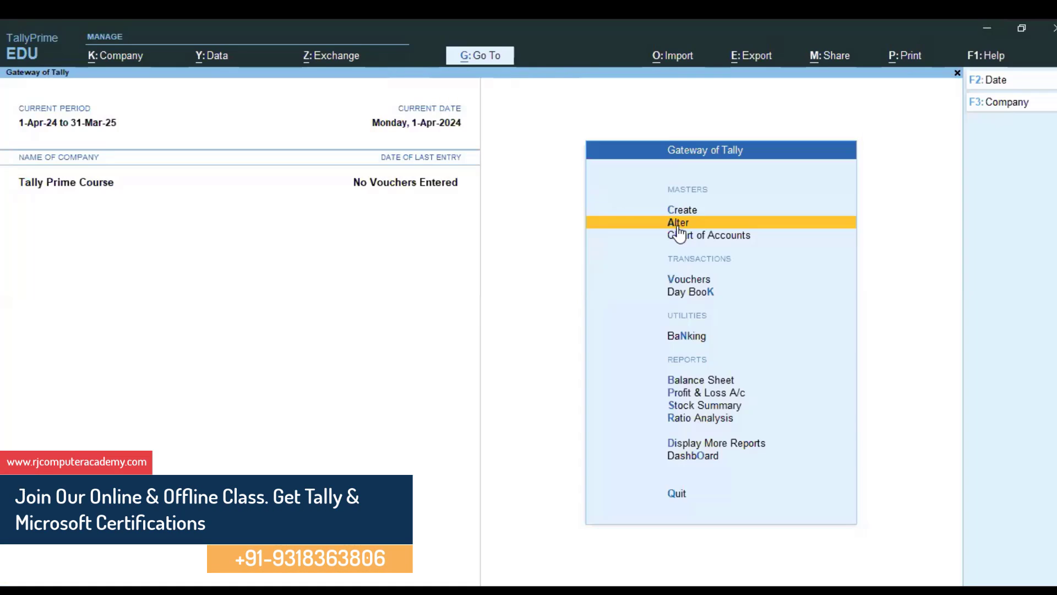
# - Start creating a ledger master and name it Capital, without an alias
pyautogui.press('Up')
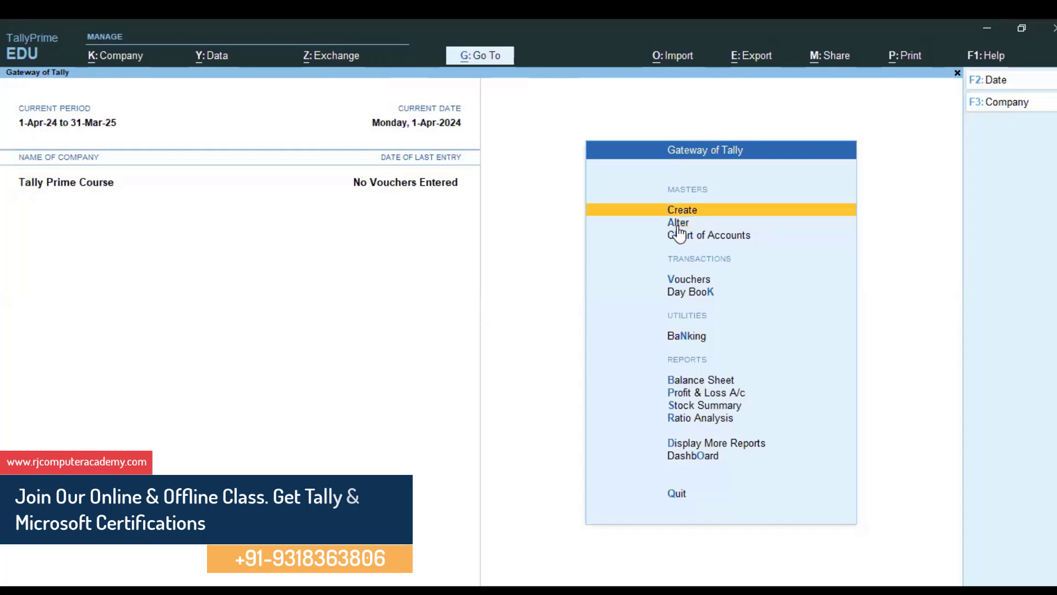
pyautogui.press('Return')
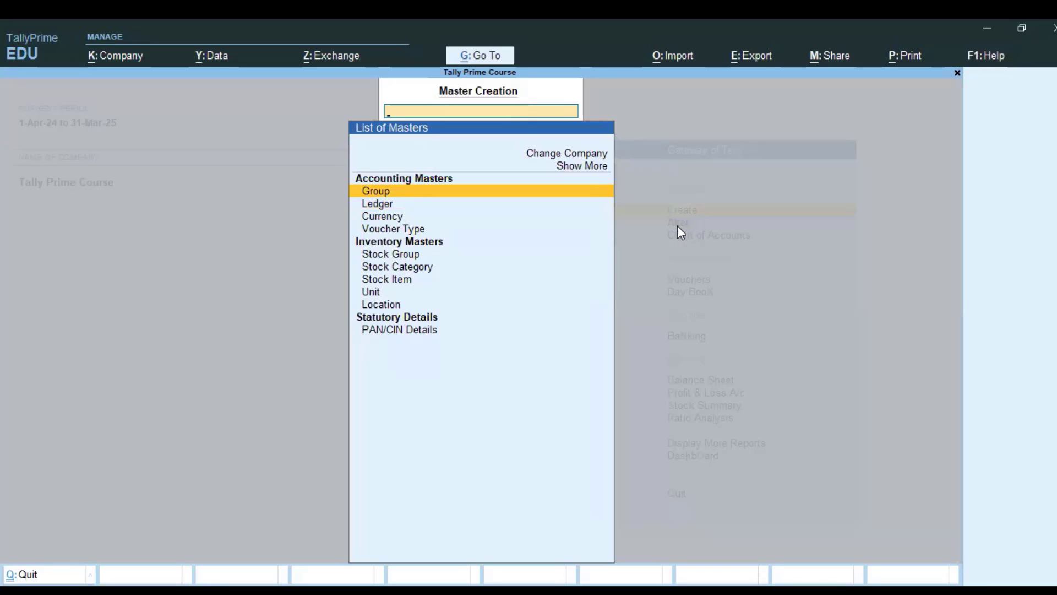
pyautogui.press('Down')
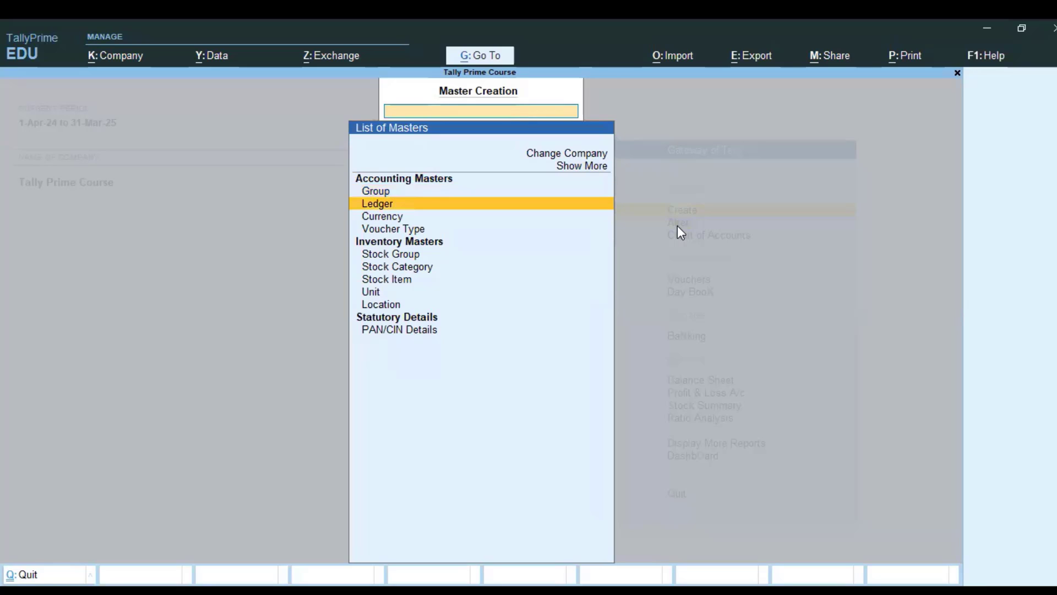
pyautogui.press('Return')
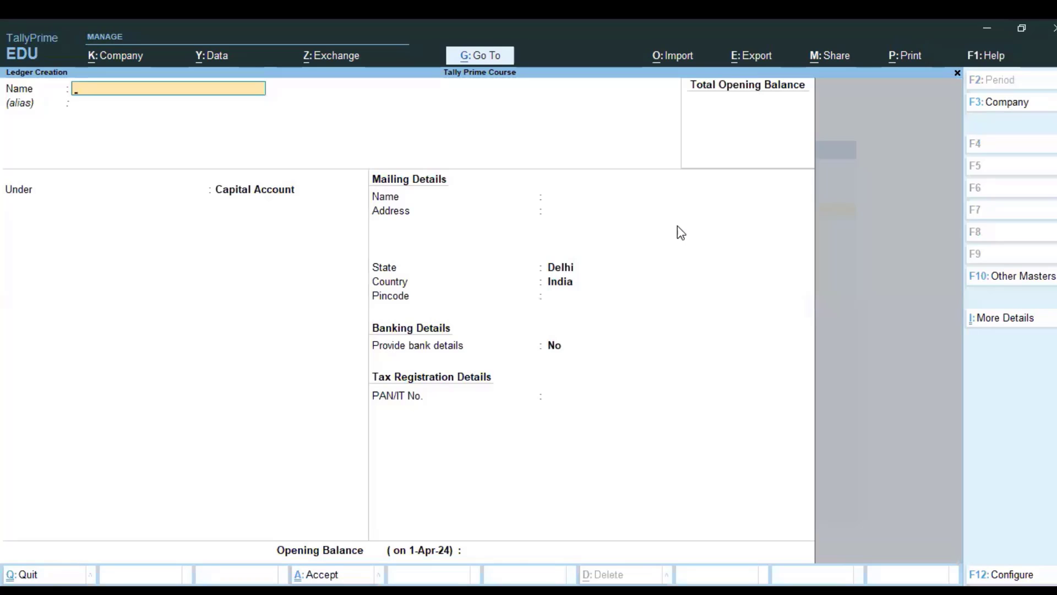
pyautogui.write('Capital')
pyautogui.press('Return')
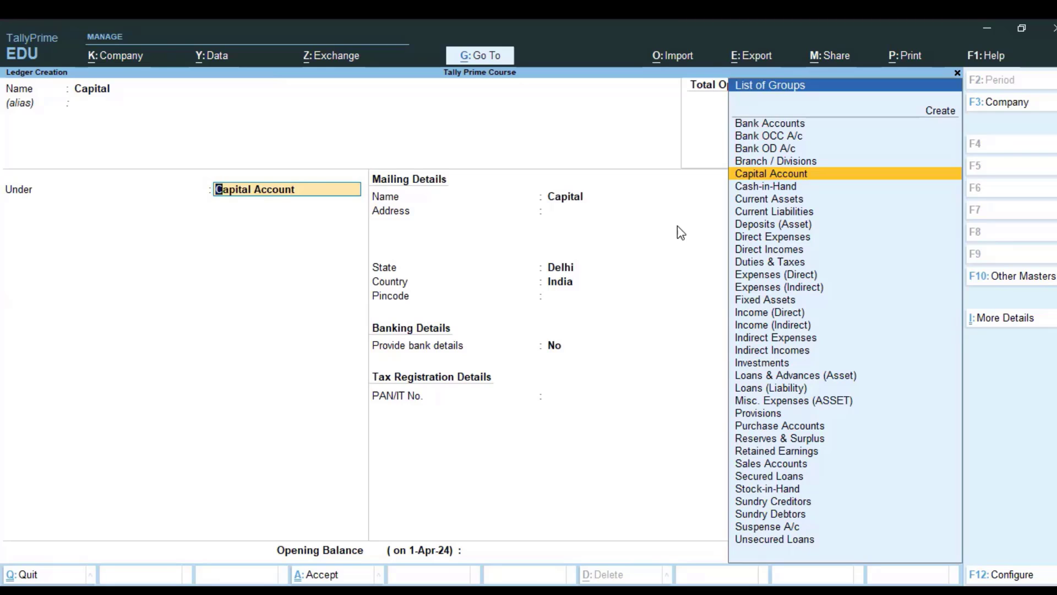
# - Place the Capital ledger under Capital Account, keep the default details with no opening balance, and save it
pyautogui.press('Return')
pyautogui.press('Return')
pyautogui.press('Return')
pyautogui.press('Return')
pyautogui.press('Return')
pyautogui.press('Return')
pyautogui.press('Return')
pyautogui.press('Return')
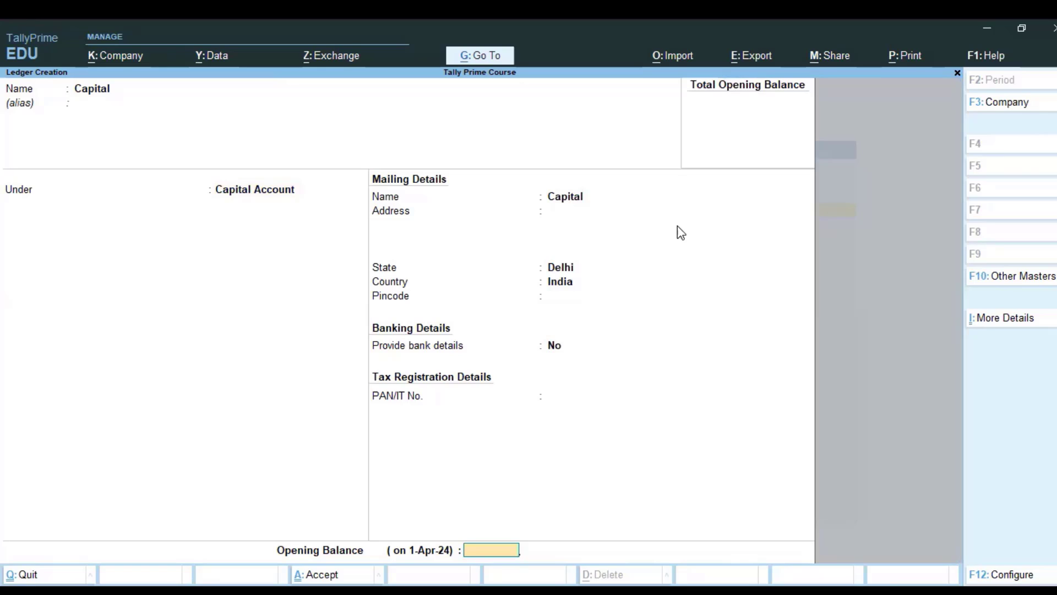
pyautogui.press('Return')
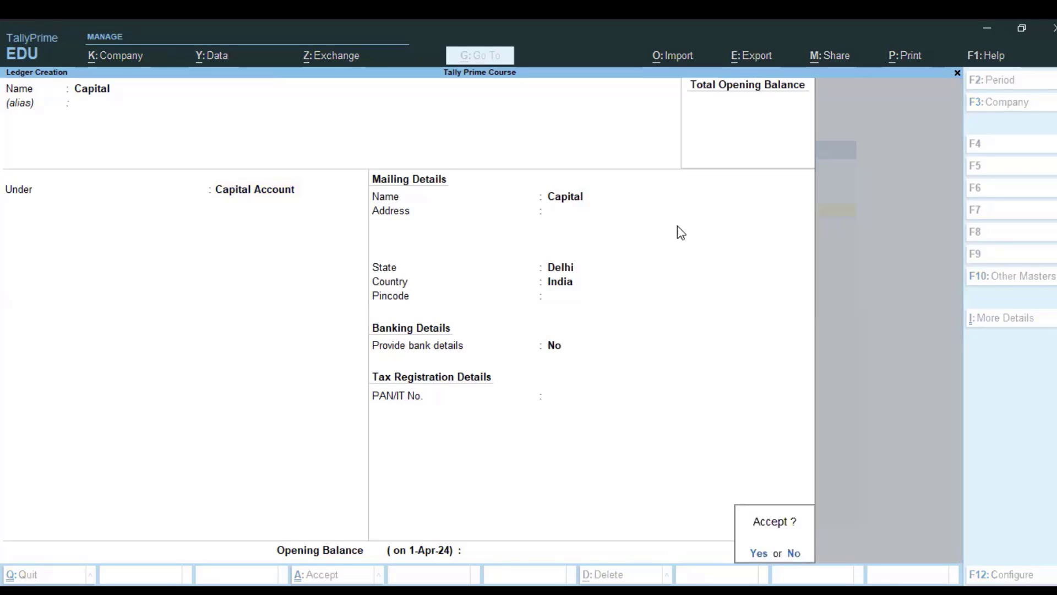
pyautogui.press('Return')
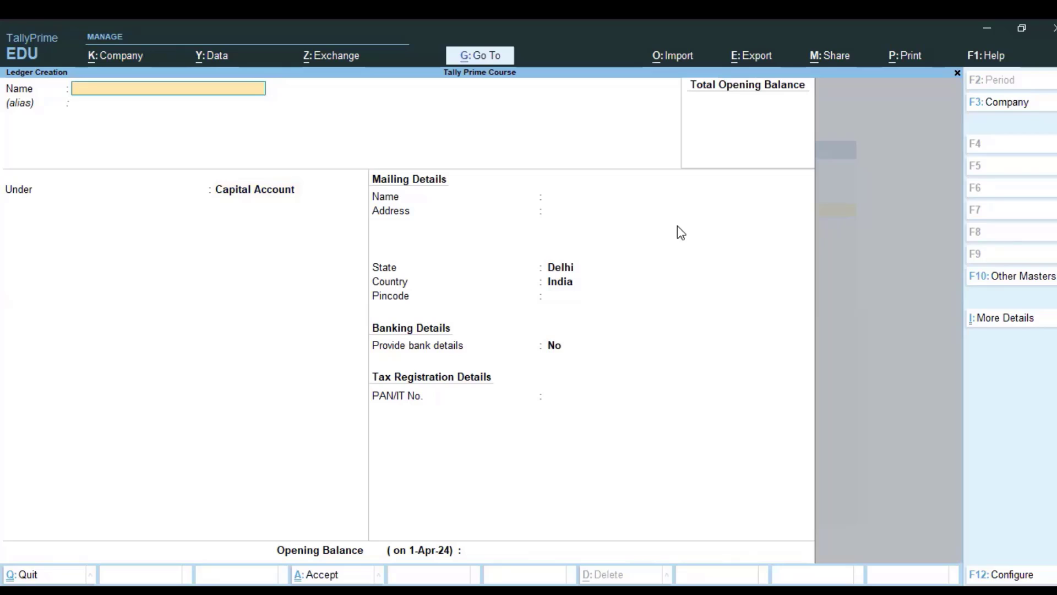
# - Name the next new ledger Sales and place it under the Sales Accounts group
pyautogui.write('Sales')
pyautogui.press('Return')
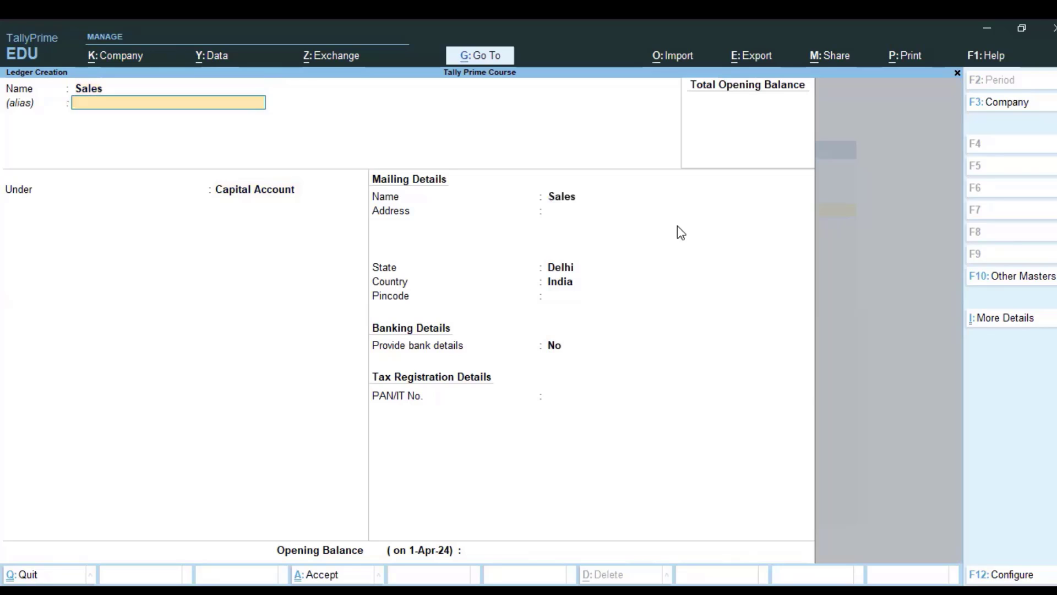
pyautogui.press('Return')
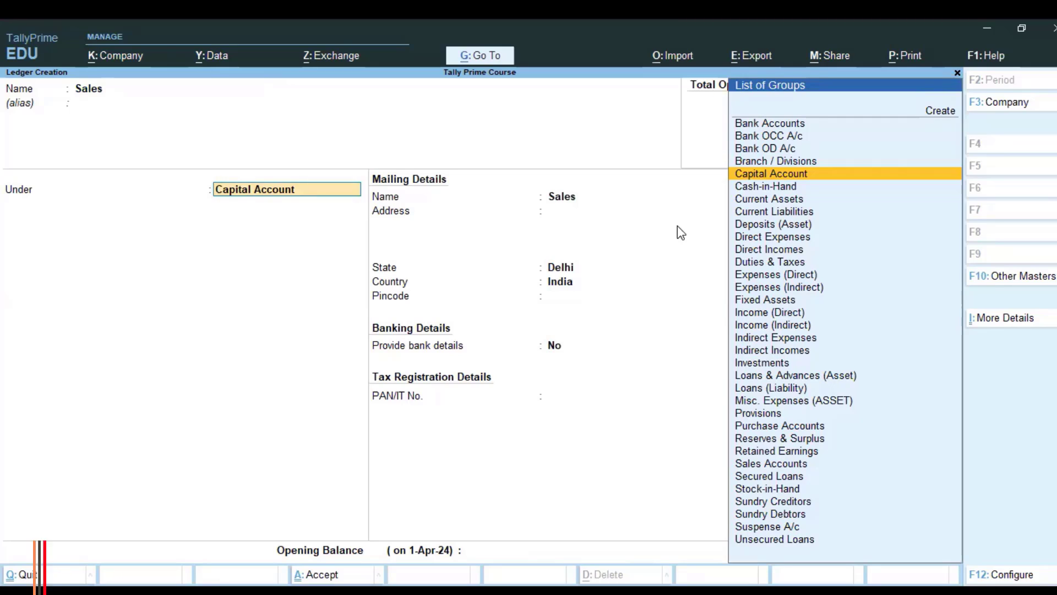
pyautogui.write('S')
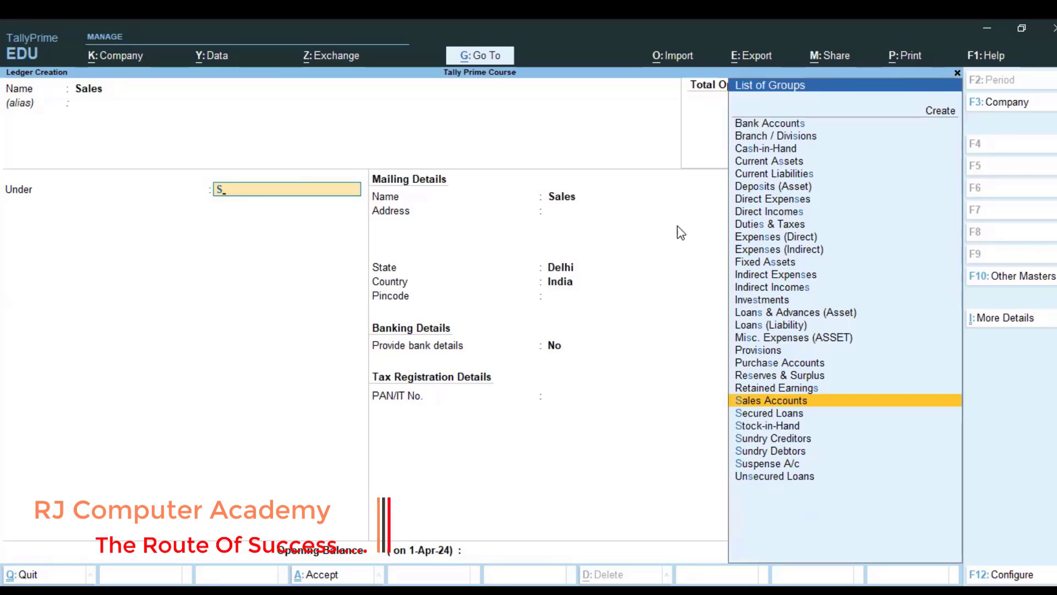
pyautogui.press('Return')
# - Keep the Sales ledger's bank details option at No, leave its opening balance empty, and save the ledger
pyautogui.press('Return')
pyautogui.press('Return')
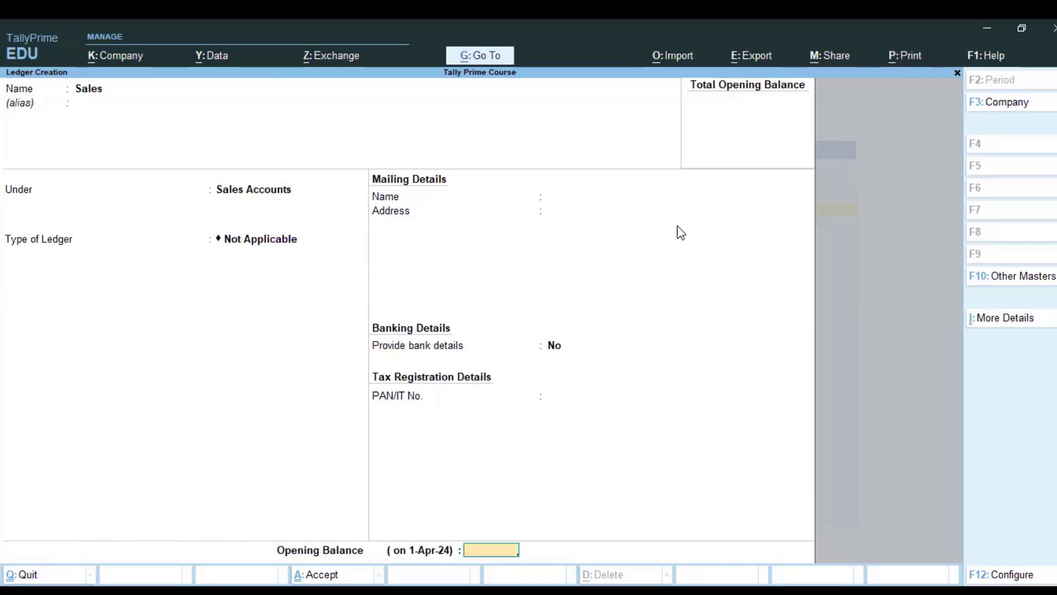
pyautogui.press('BackSpace')
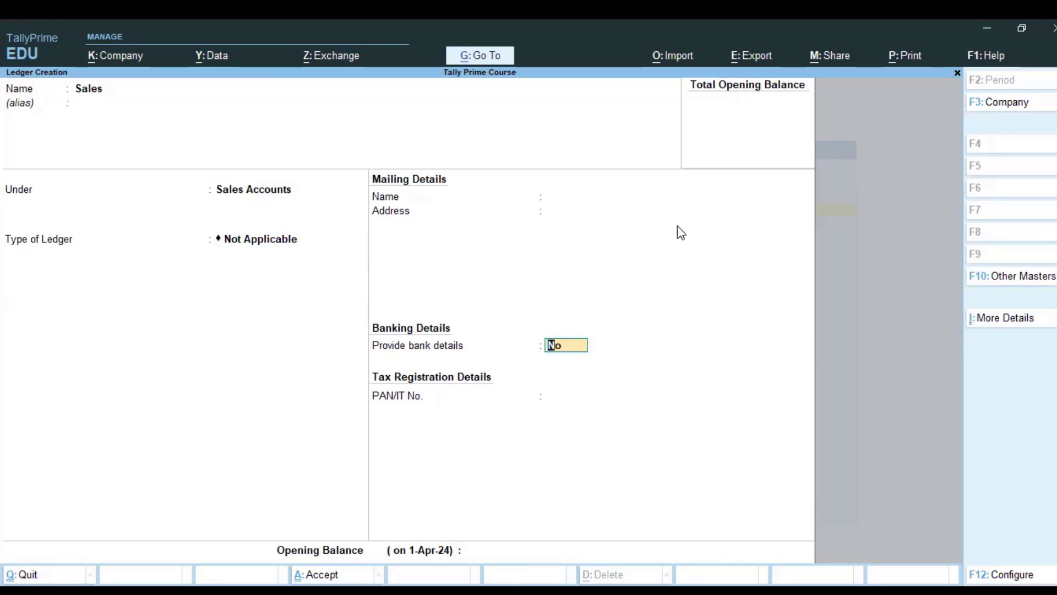
pyautogui.press('BackSpace')
pyautogui.press('Return')
pyautogui.hotkey('ctrl', 'a')
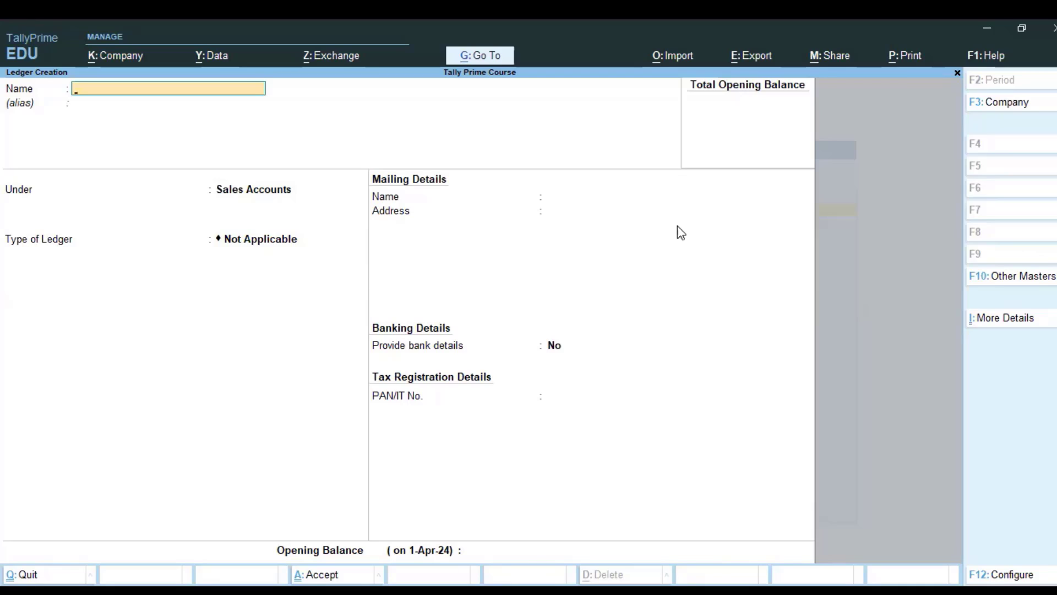
# - Name the next new ledger Deepak Electronics and place it under the Sundry Creditors group
pyautogui.write('Deepak Electronics')
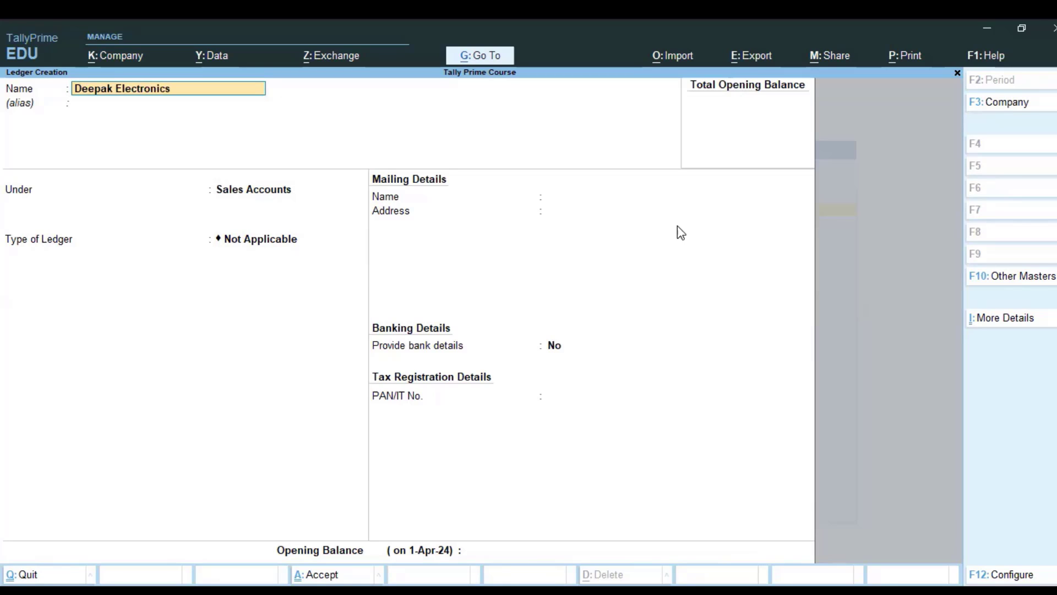
pyautogui.press('Return')
pyautogui.press('Return')
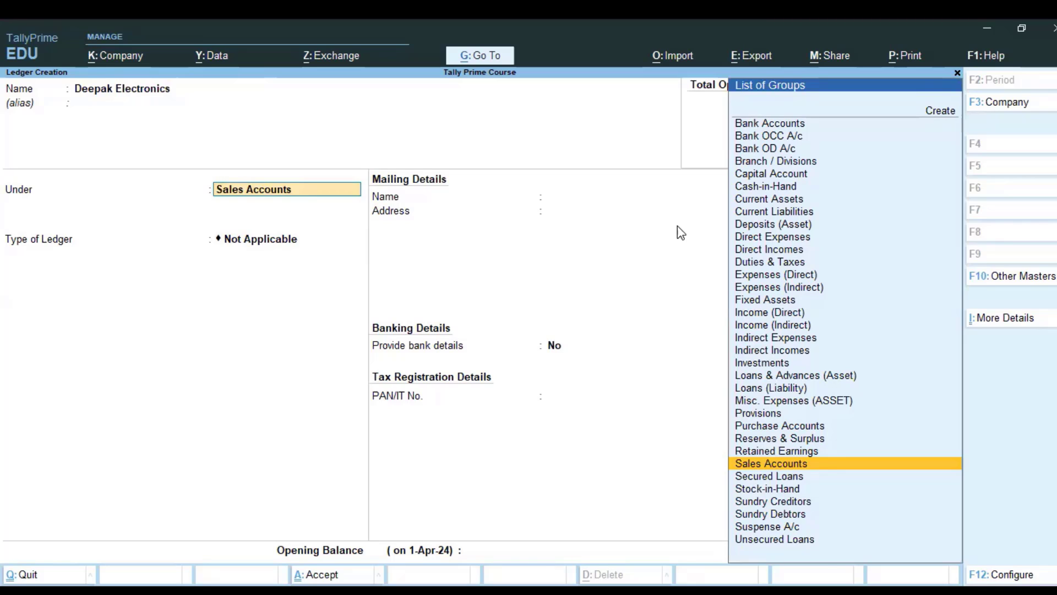
pyautogui.write('S')
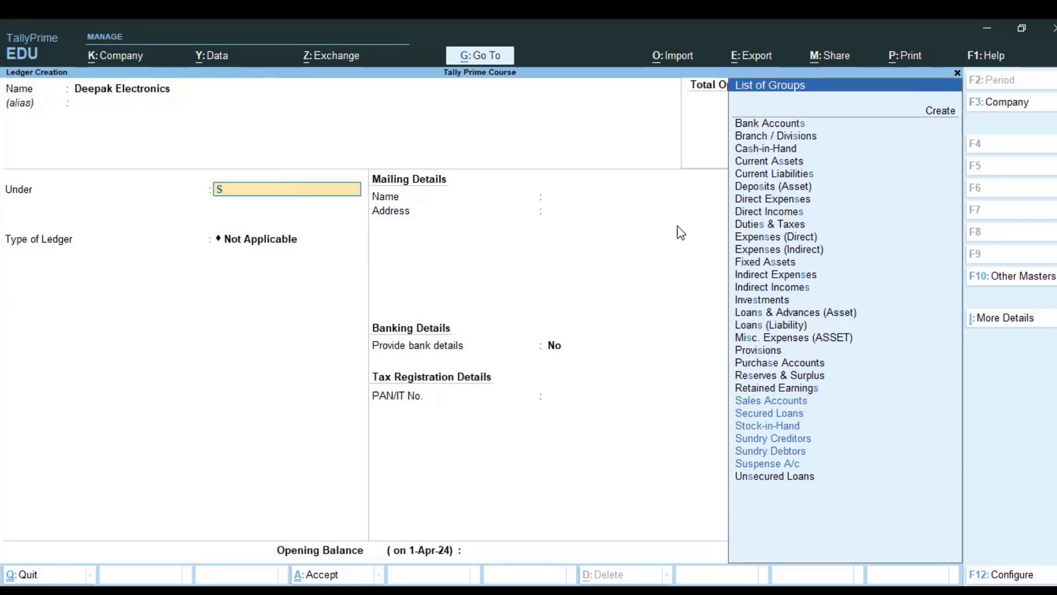
pyautogui.press('Down')
pyautogui.press('Down')
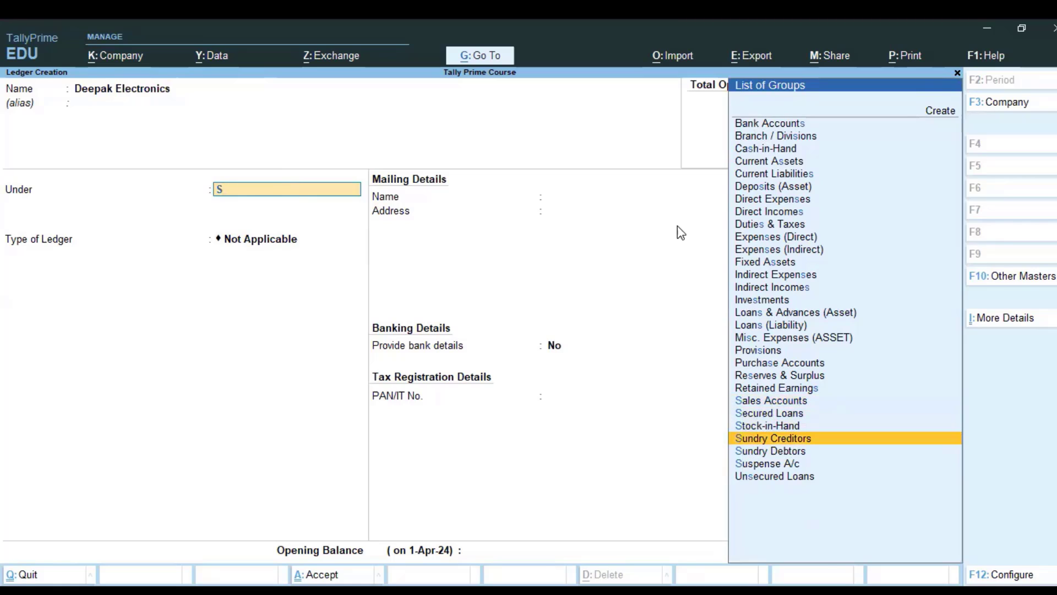
pyautogui.press('Return')
# - Keep the default billing, mailing and bank details for Deepak Electronics, leave the opening balance empty, and save the ledger
pyautogui.press('Return')
pyautogui.press('Return')
pyautogui.press('Return')
pyautogui.press('Return')
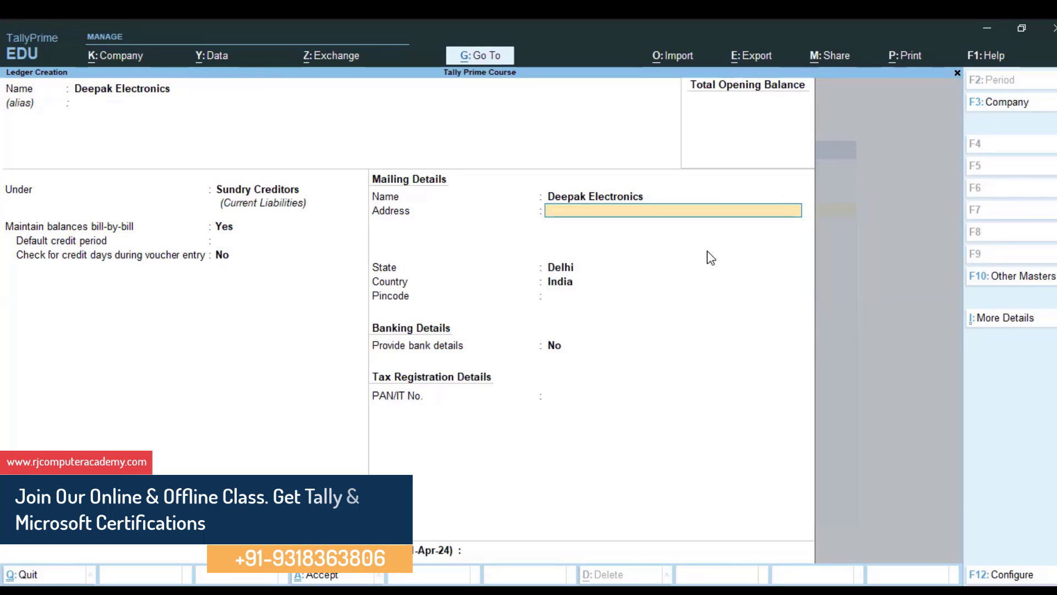
pyautogui.press('Return')
pyautogui.press('Return')
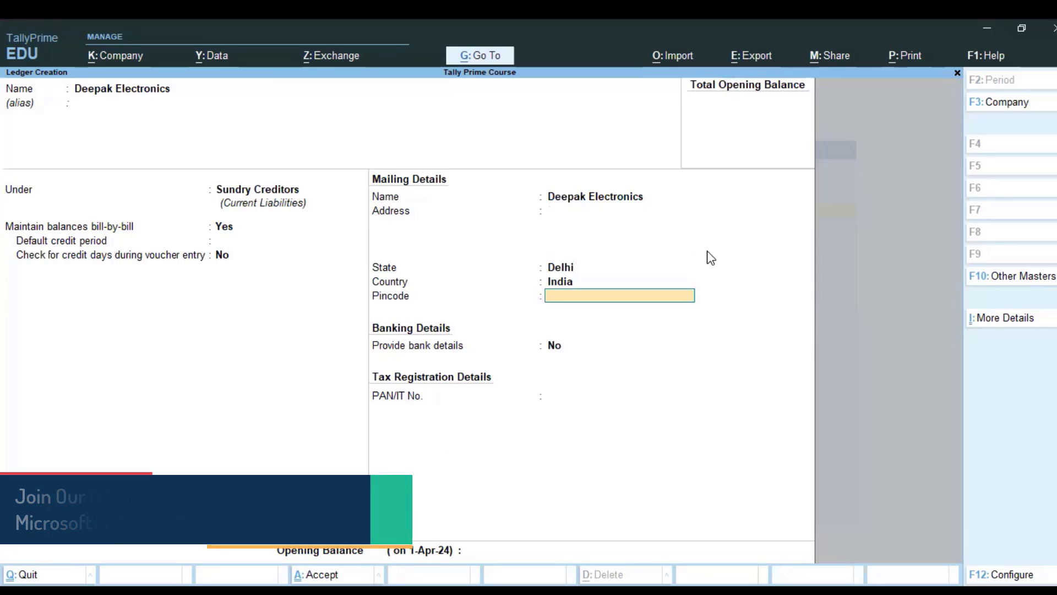
pyautogui.press('Return')
pyautogui.press('Return')
pyautogui.press('Return')
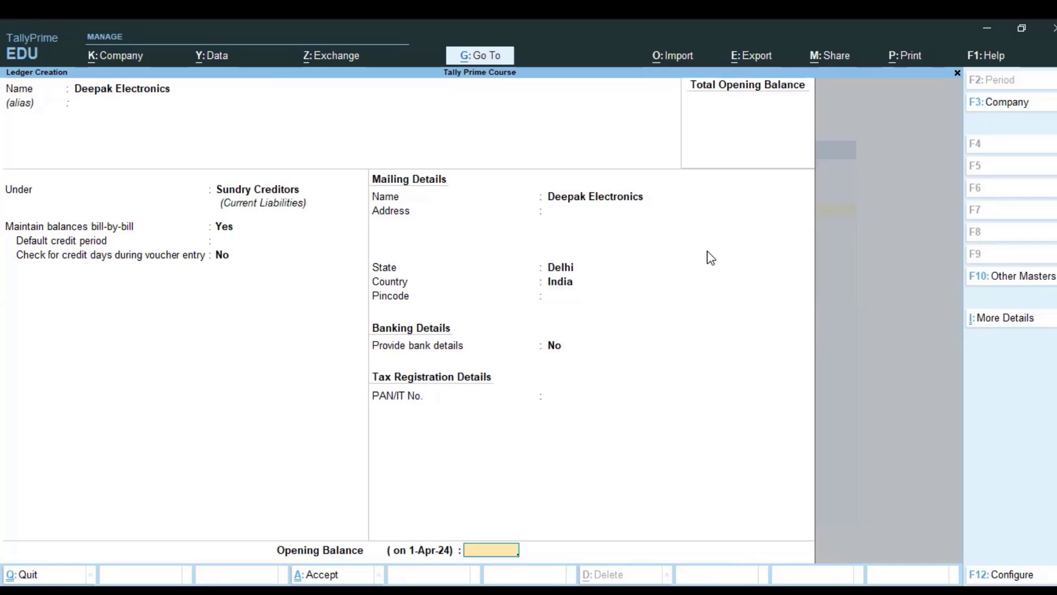
pyautogui.press('Return')
pyautogui.press('Return')
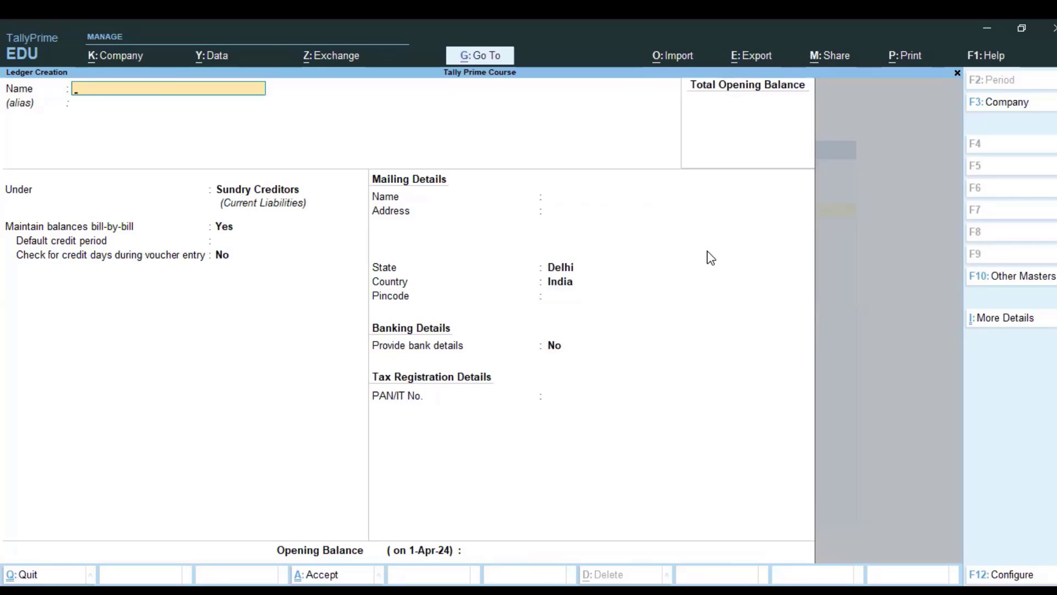
# - Name the next new ledger Sumit & Co. and place it under the Sundry Debtors group
pyautogui.write('Sumit & Co.')
pyautogui.press('Return')
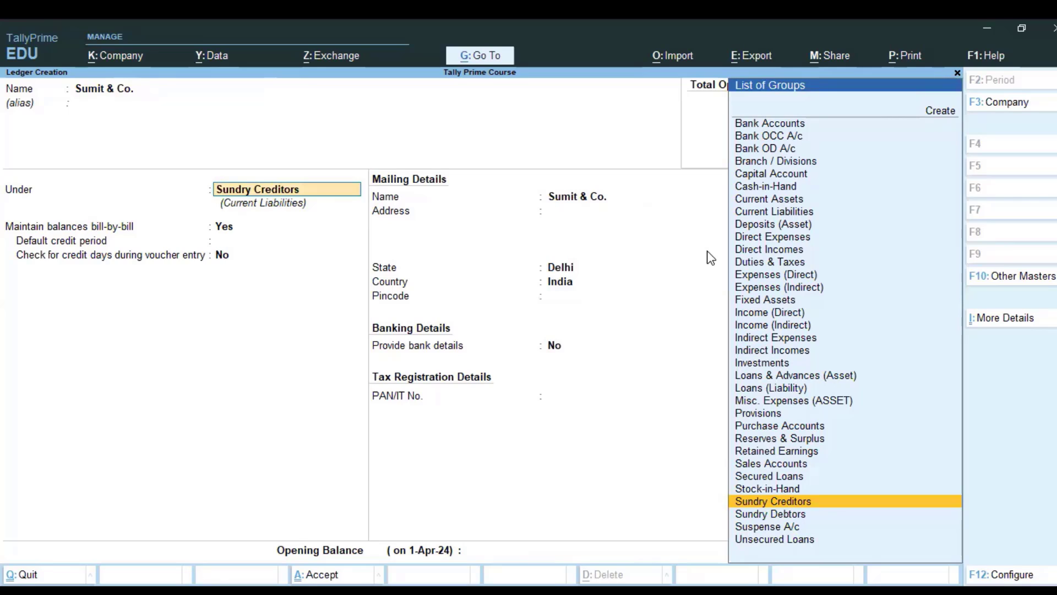
pyautogui.press('Down')
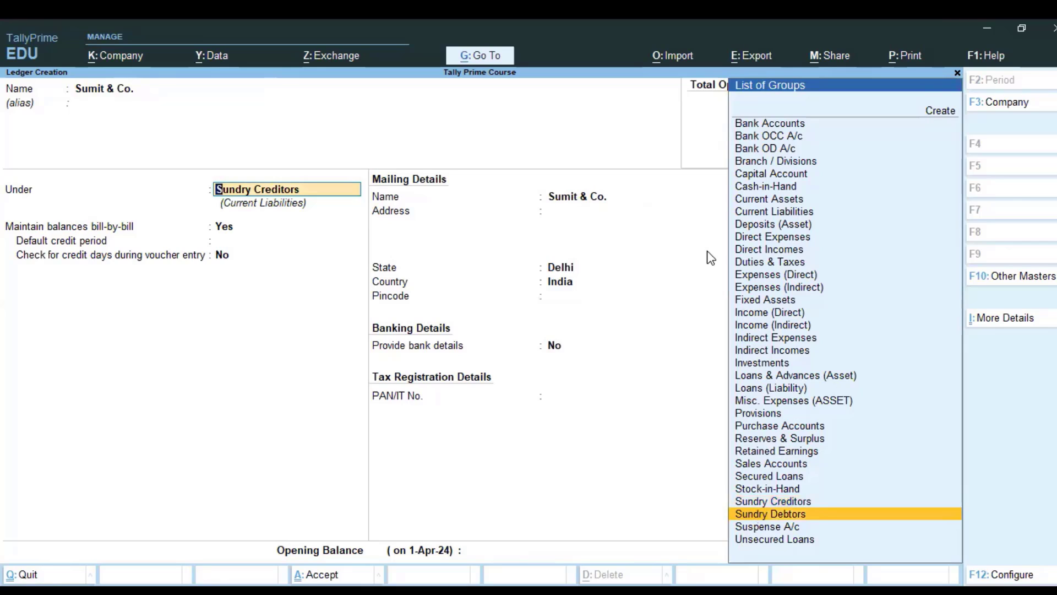
pyautogui.press('Return')
# - Keep the default details for Sumit & Co., leave the opening balance empty, and save the ledger
pyautogui.press('Return')
pyautogui.press('Return')
pyautogui.press('Return')
pyautogui.press('Return')
pyautogui.press('Return')
pyautogui.press('Return')
pyautogui.press('Return')
pyautogui.press('Return')
pyautogui.press('Return')
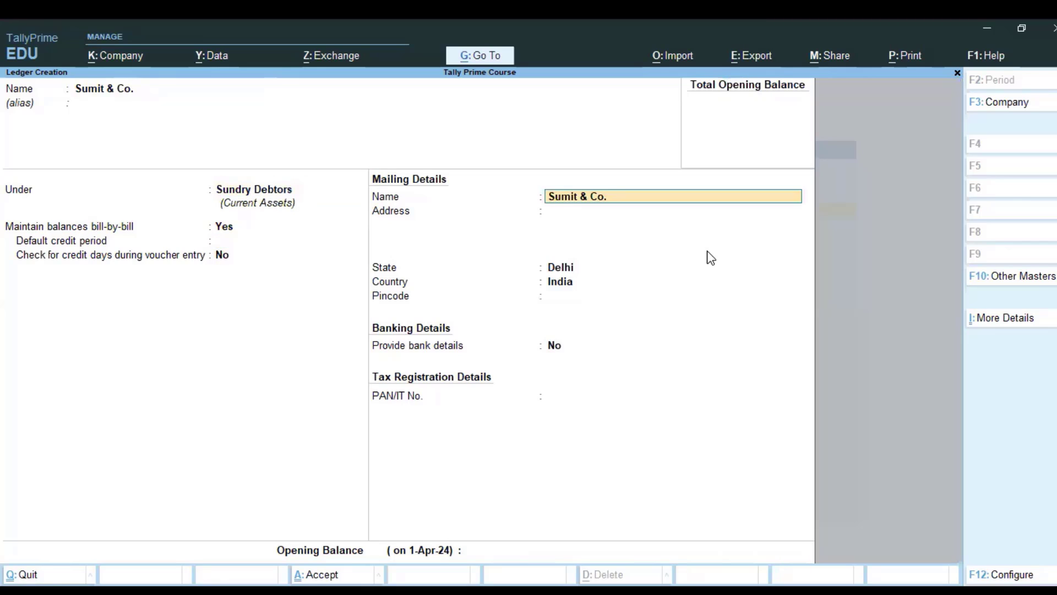
pyautogui.press('Return')
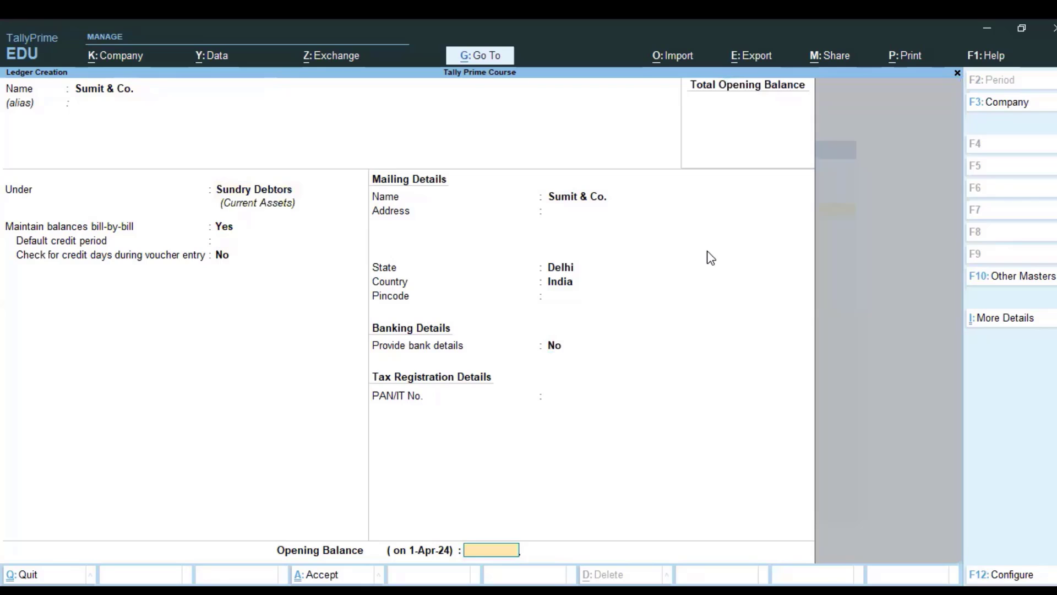
pyautogui.press('Return')
pyautogui.press('Return')
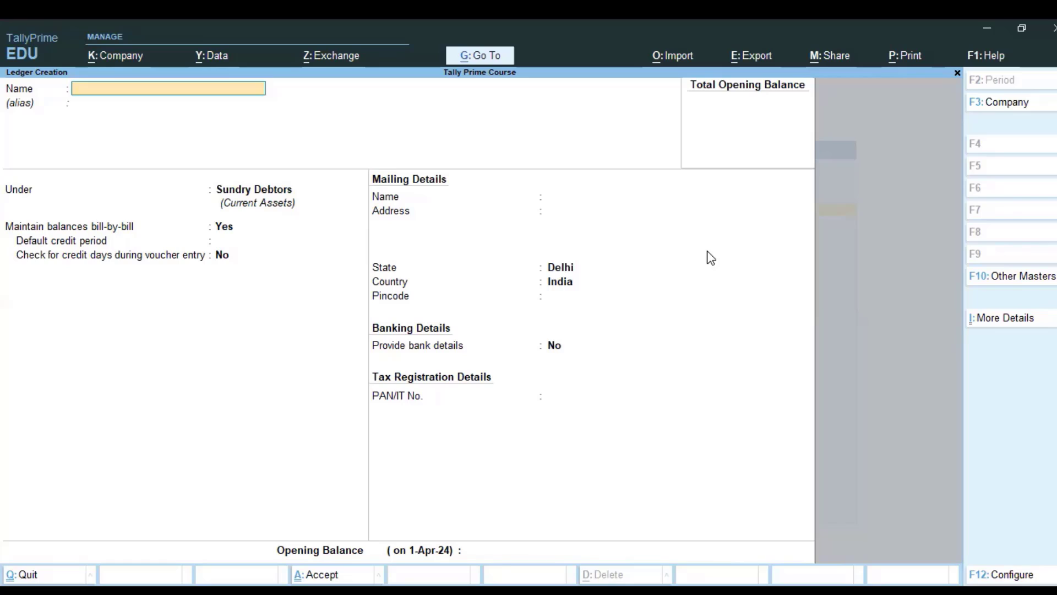
# - Examine the expanded list of additional ledger details available for a new ledger under Sundry Debtors
pyautogui.click(985, 326)
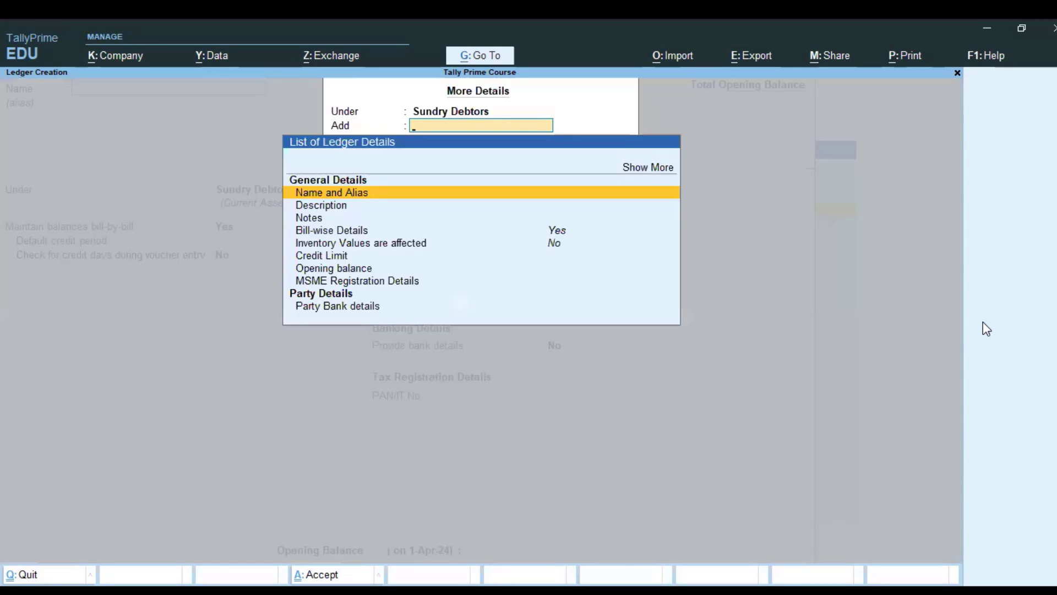
pyautogui.press('Up')
pyautogui.press('Up')
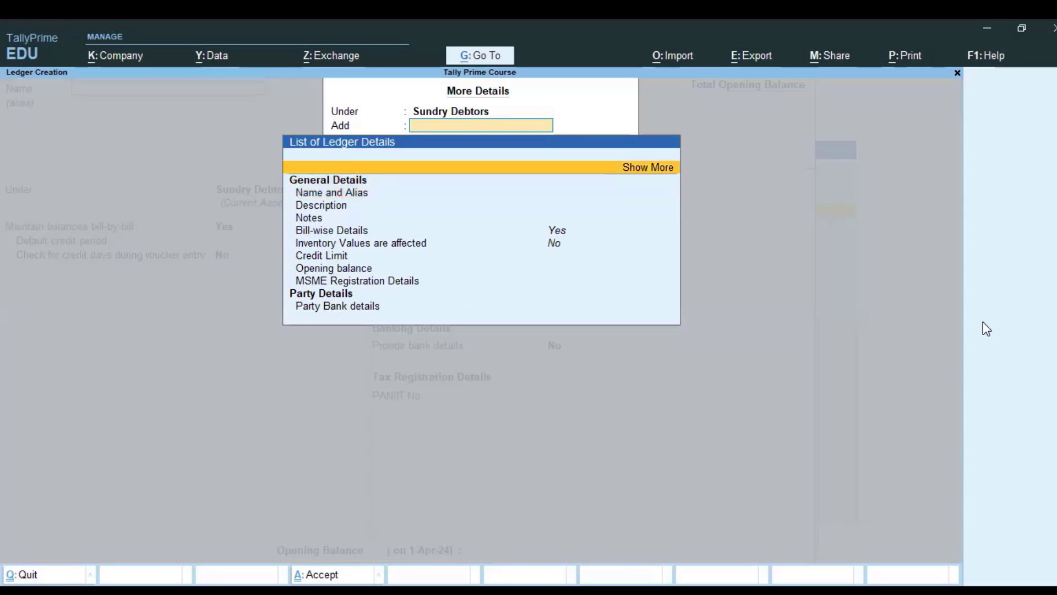
pyautogui.press('Return')
pyautogui.press('Down')
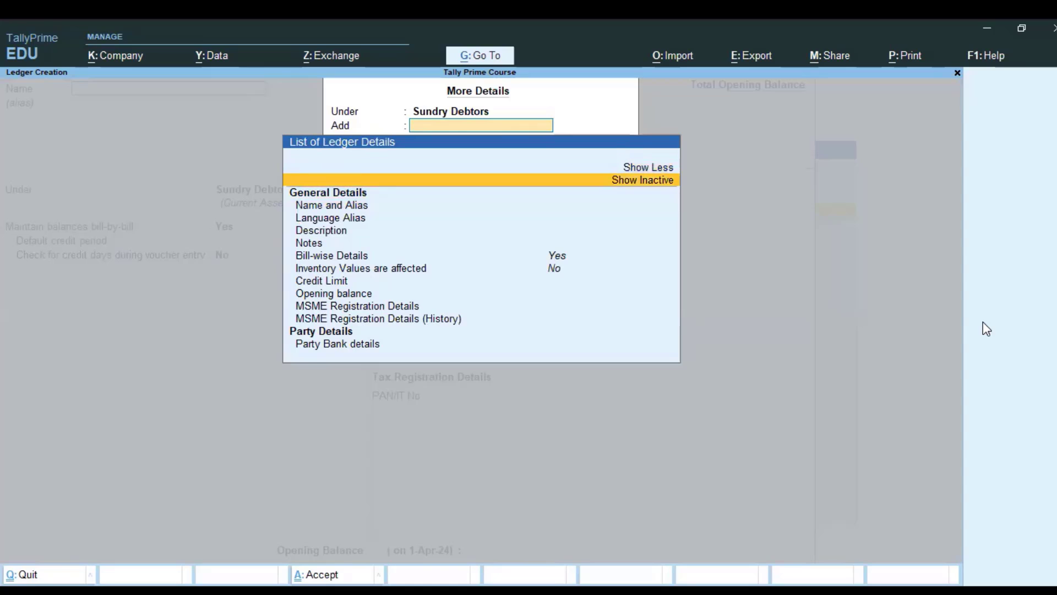
pyautogui.press('Down')
pyautogui.press('Down')
pyautogui.press('Down')
pyautogui.press('Down')
pyautogui.press('Down')
pyautogui.press('Down')
pyautogui.press('Down')
pyautogui.press('Down')
pyautogui.press('Down')
pyautogui.press('Down')
pyautogui.press('Down')
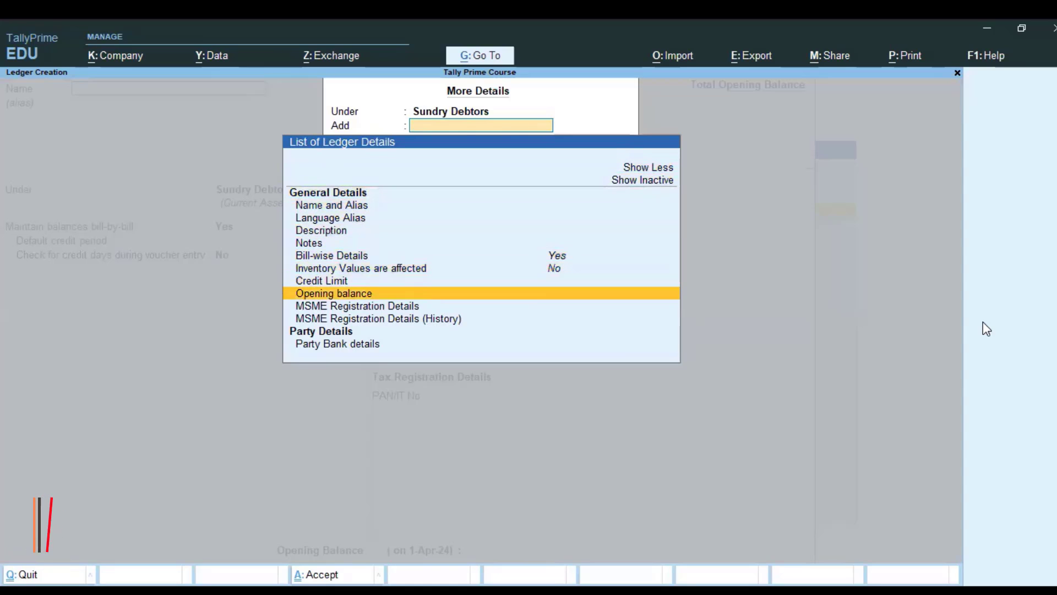
pyautogui.press('Down')
pyautogui.press('Down')
pyautogui.press('Up')
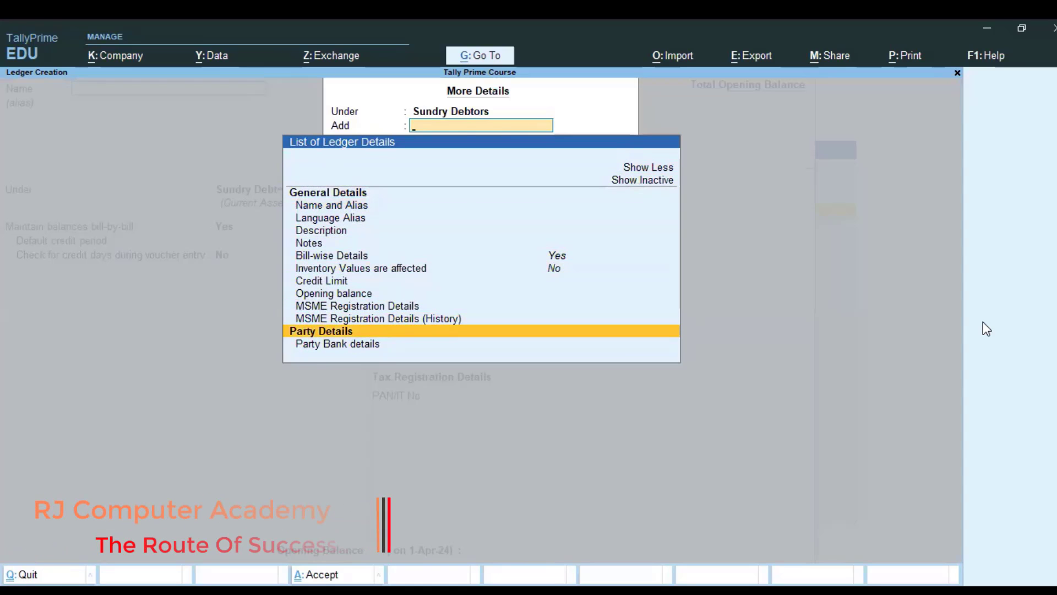
pyautogui.press('Up')
pyautogui.press('Up')
pyautogui.press('Escape')
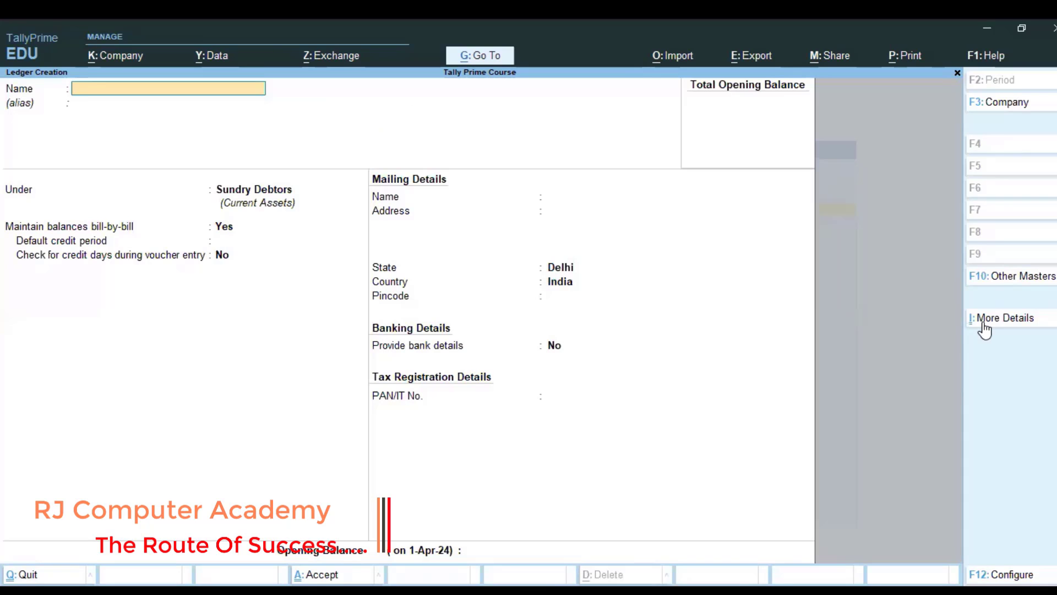
# - Name the new ledger Ansh & Co. and keep it under Sundry Debtors with the default bill-by-bill settings
pyautogui.write('Ansh')
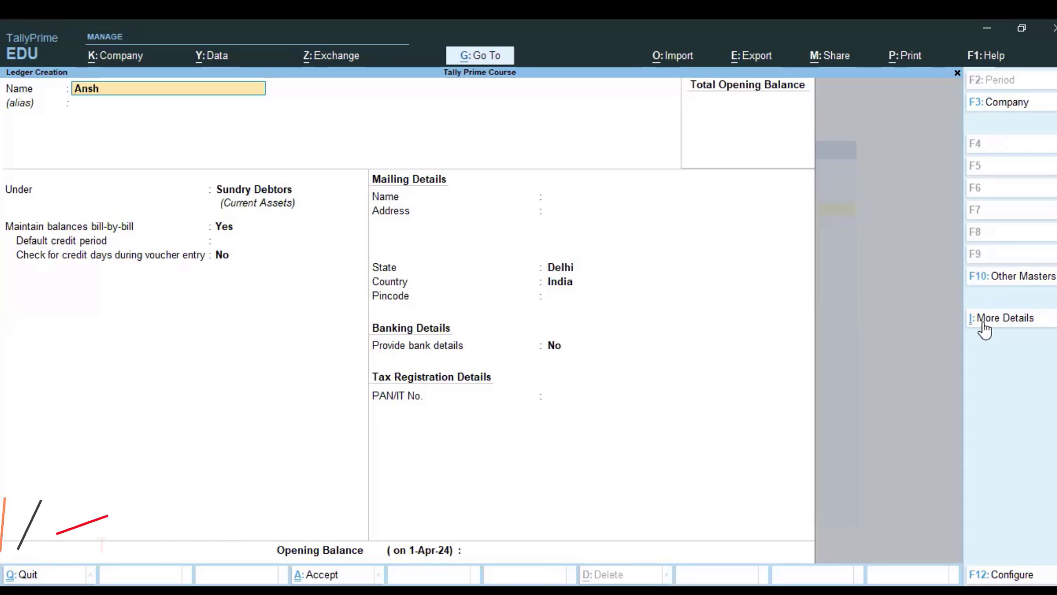
pyautogui.write(' & Co.')
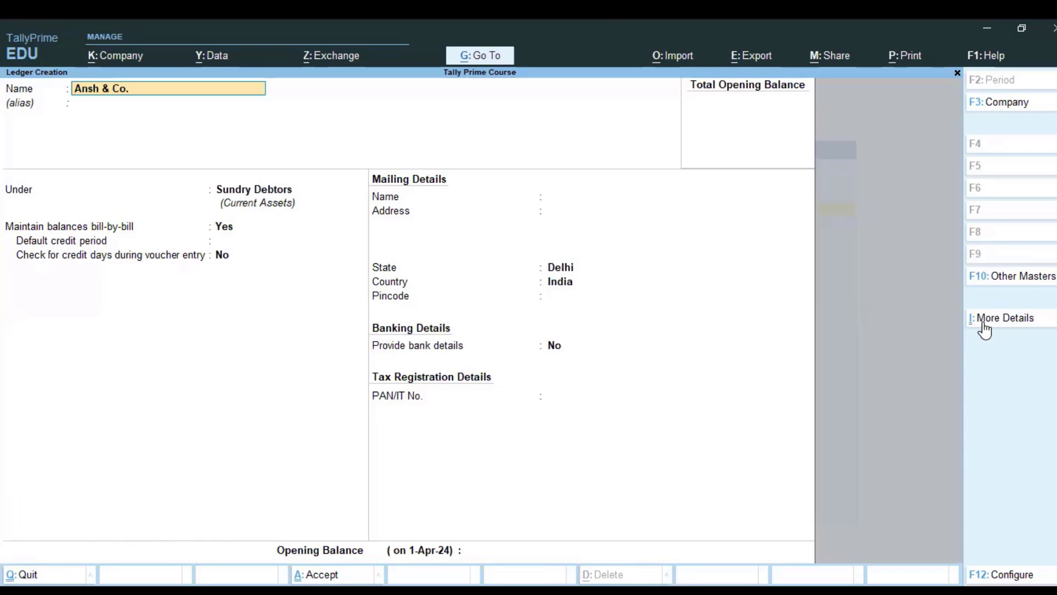
pyautogui.press('Return')
pyautogui.press('Return')
pyautogui.press('Return')
pyautogui.press('Return')
pyautogui.press('Return')
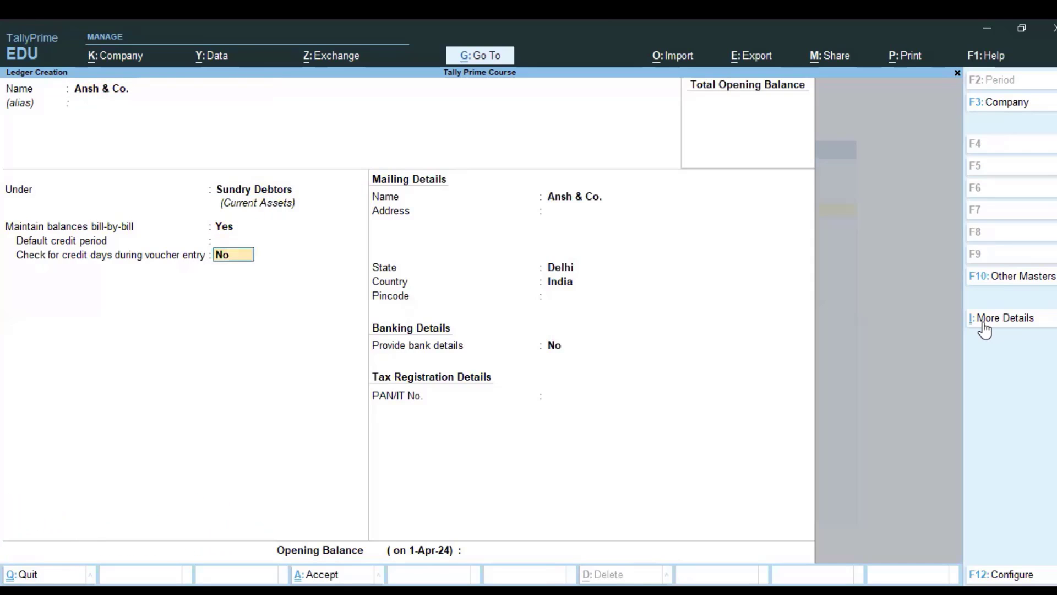
# - Browse the additional ledger details for Ansh & Co. and inspect the Contact Details form without entering anything
pyautogui.click(1002, 318)
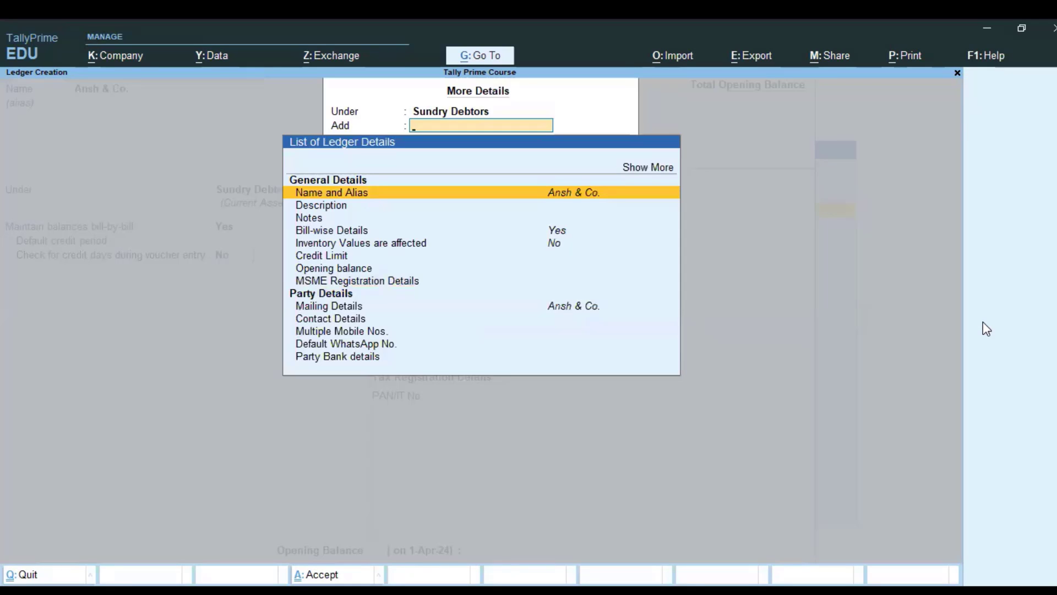
pyautogui.press('Down')
pyautogui.press('Down')
pyautogui.press('Down')
pyautogui.press('Down')
pyautogui.press('Down')
pyautogui.press('Down')
pyautogui.press('Down')
pyautogui.press('Down')
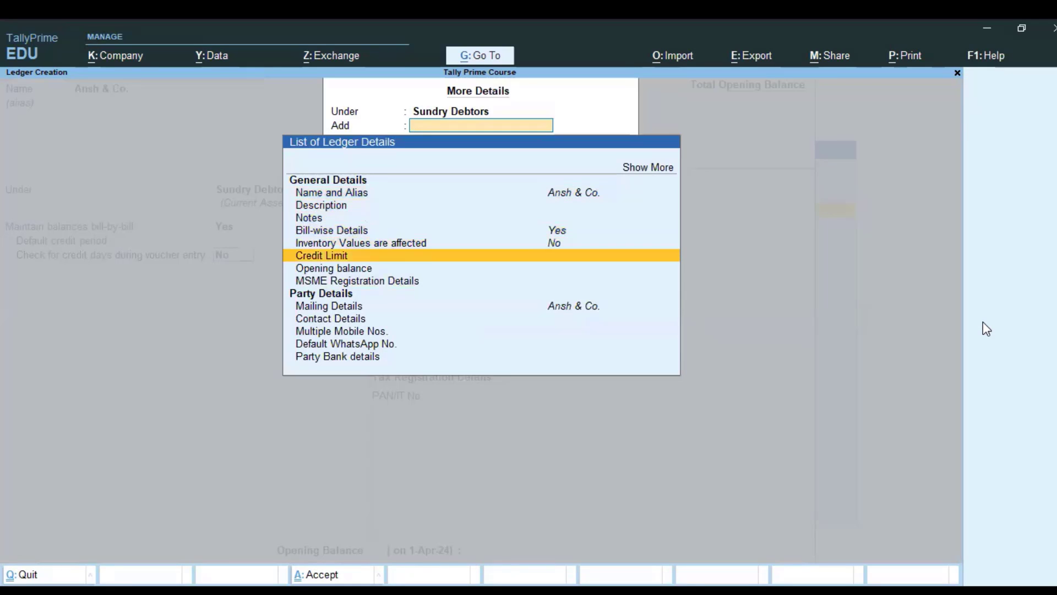
pyautogui.press('Down')
pyautogui.press('Down')
pyautogui.press('Up')
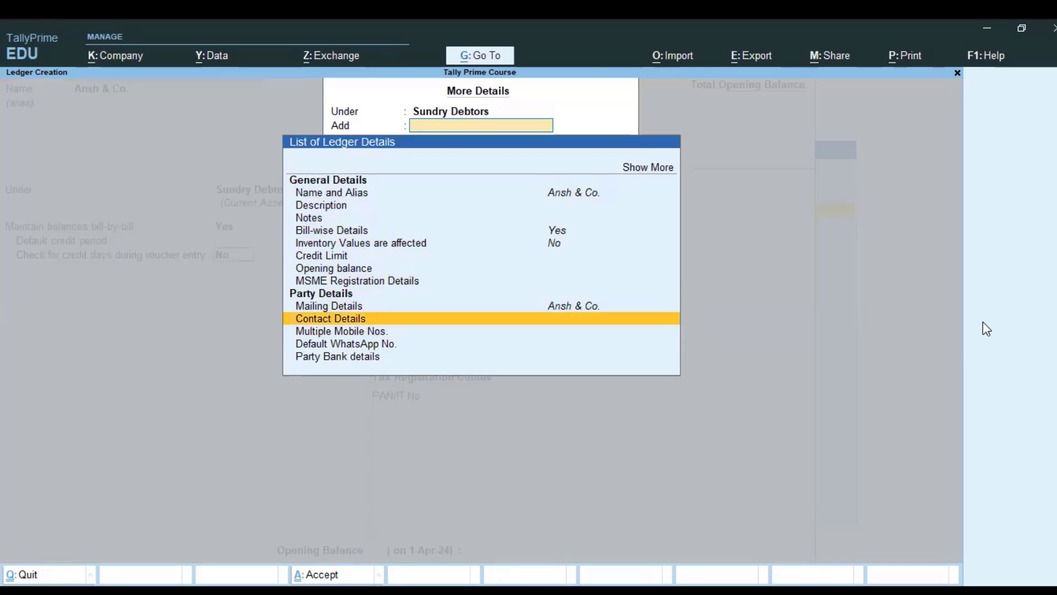
pyautogui.press('Return')
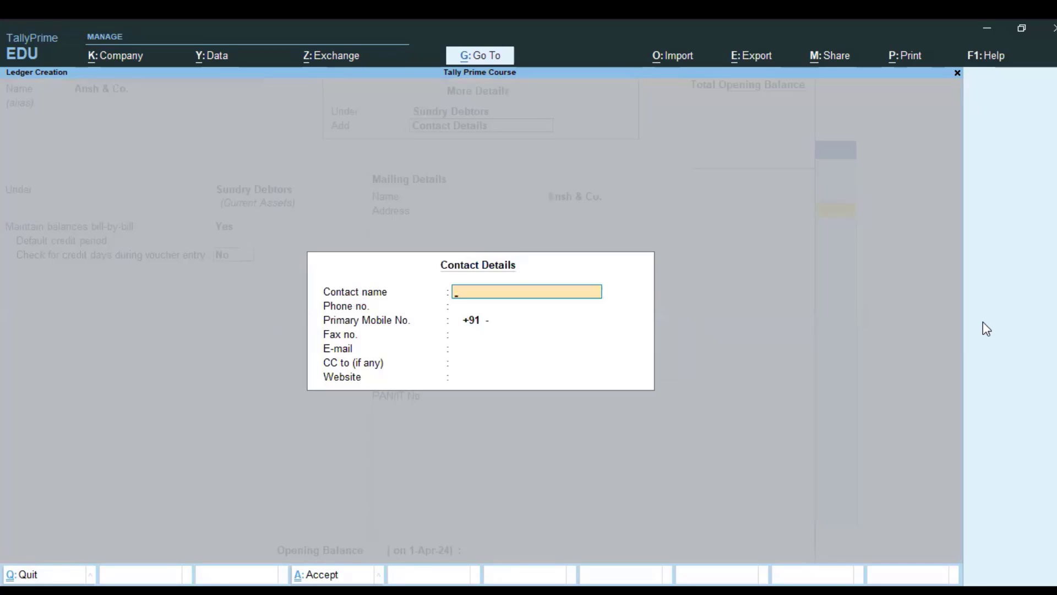
pyautogui.press('Escape')
pyautogui.press('y')
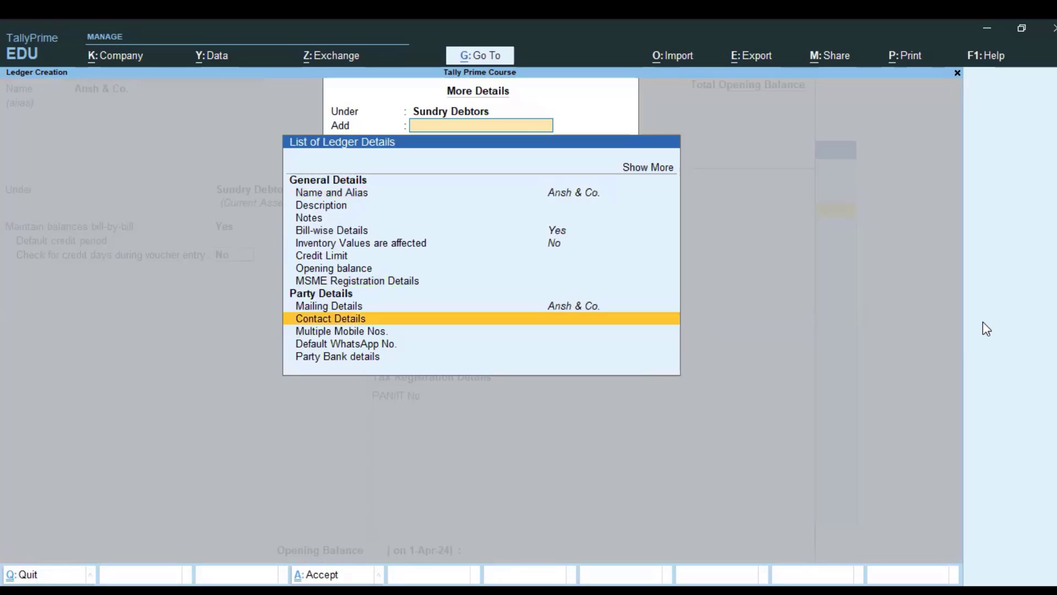
# - Inspect the Default WhatsApp No. and Party Bank details options for Ansh & Co. without saving any entries
pyautogui.press('Down')
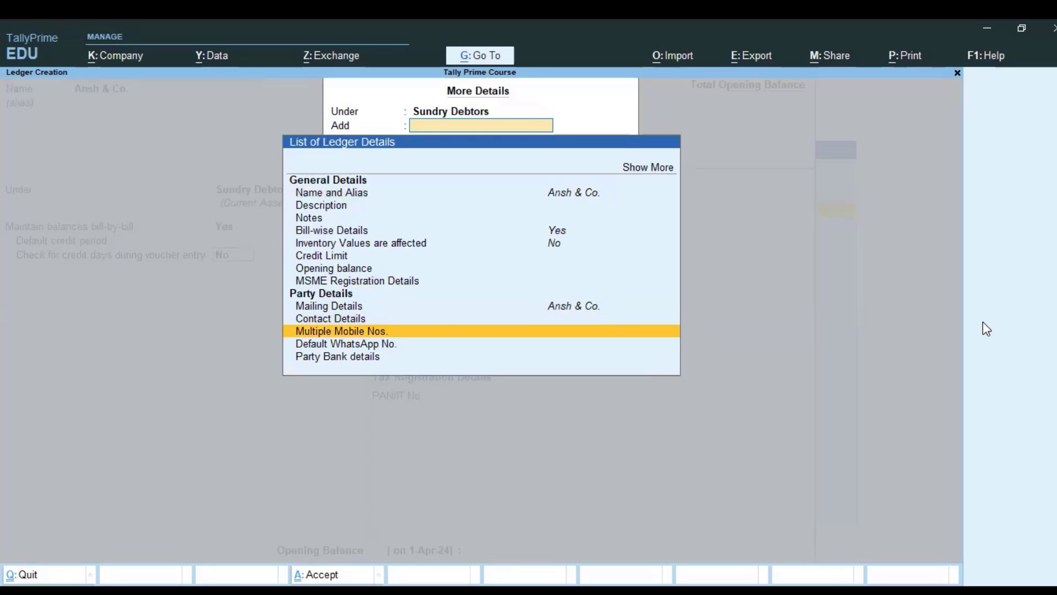
pyautogui.press('Down')
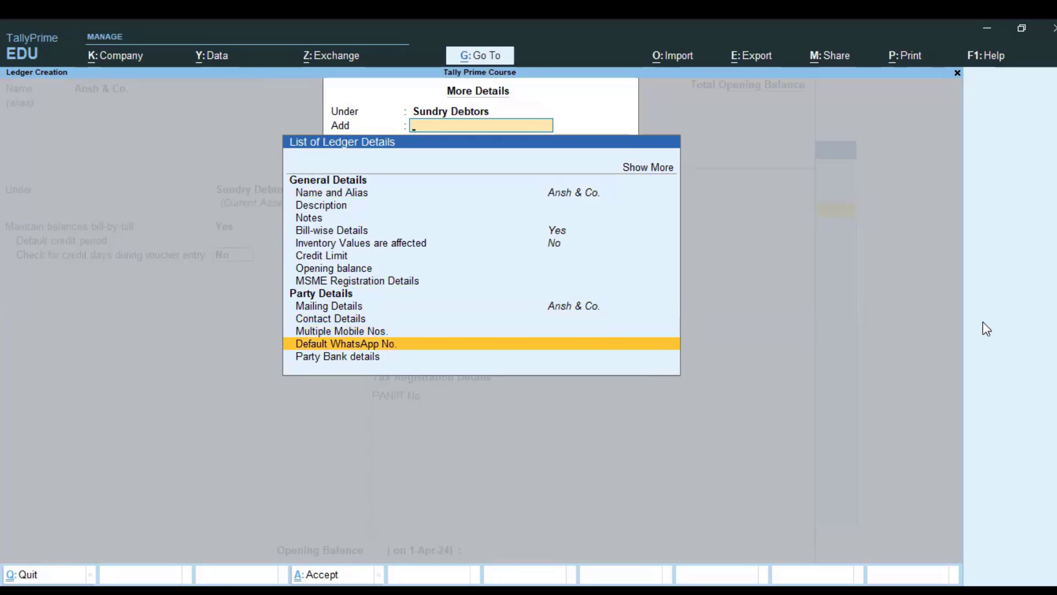
pyautogui.press('Return')
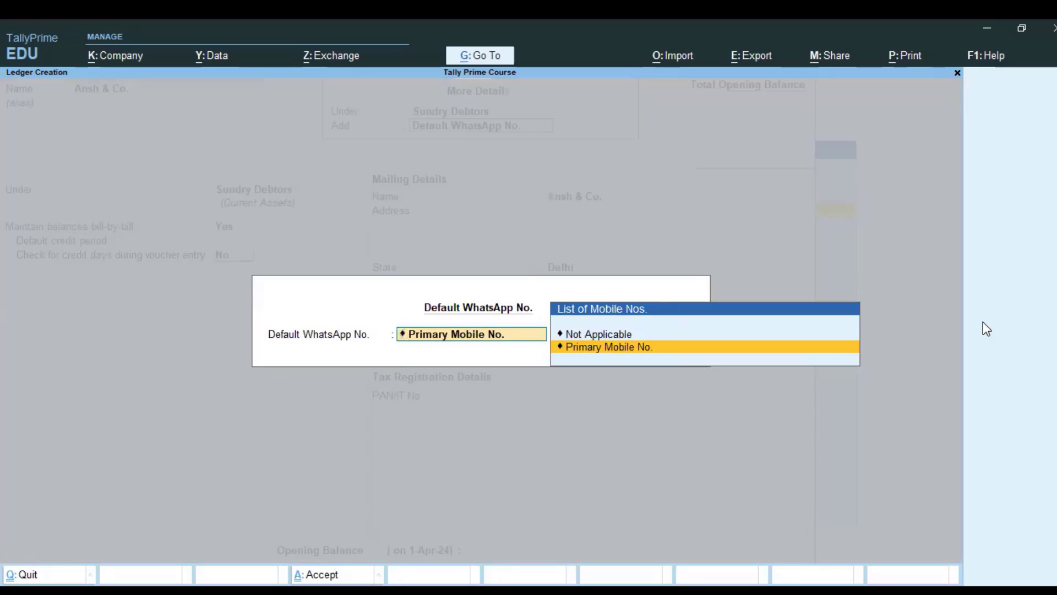
pyautogui.press('BackSpace')
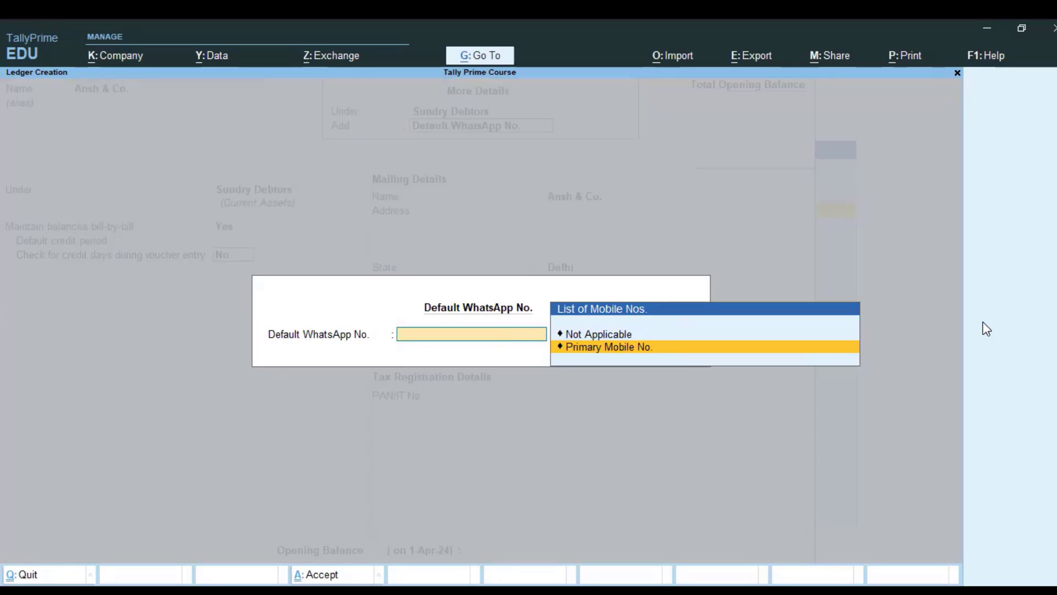
pyautogui.press('Escape')
pyautogui.press('y')
pyautogui.press('Down')
pyautogui.press('Return')
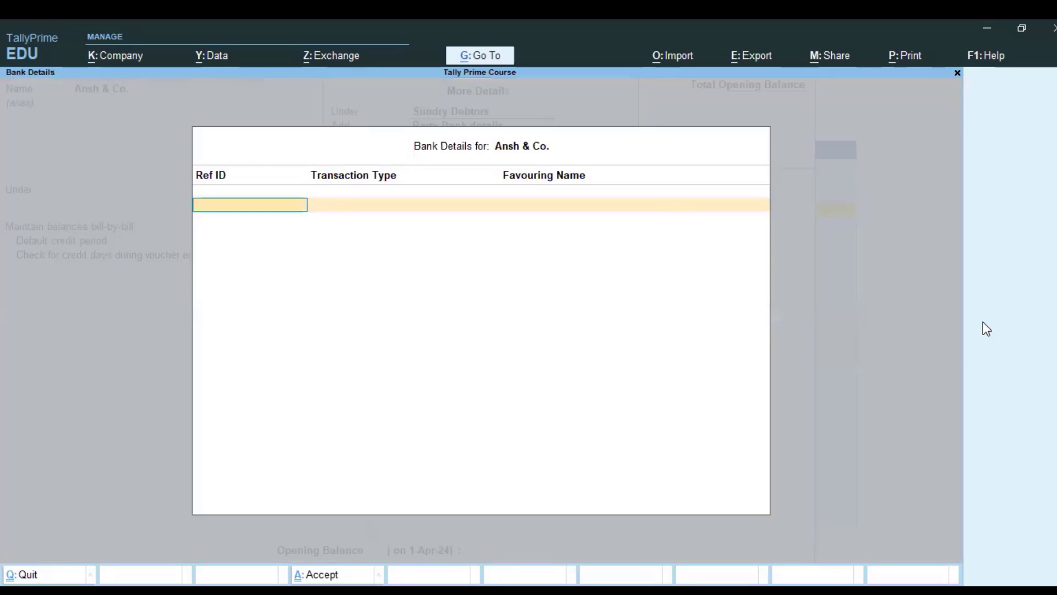
pyautogui.press('Escape')
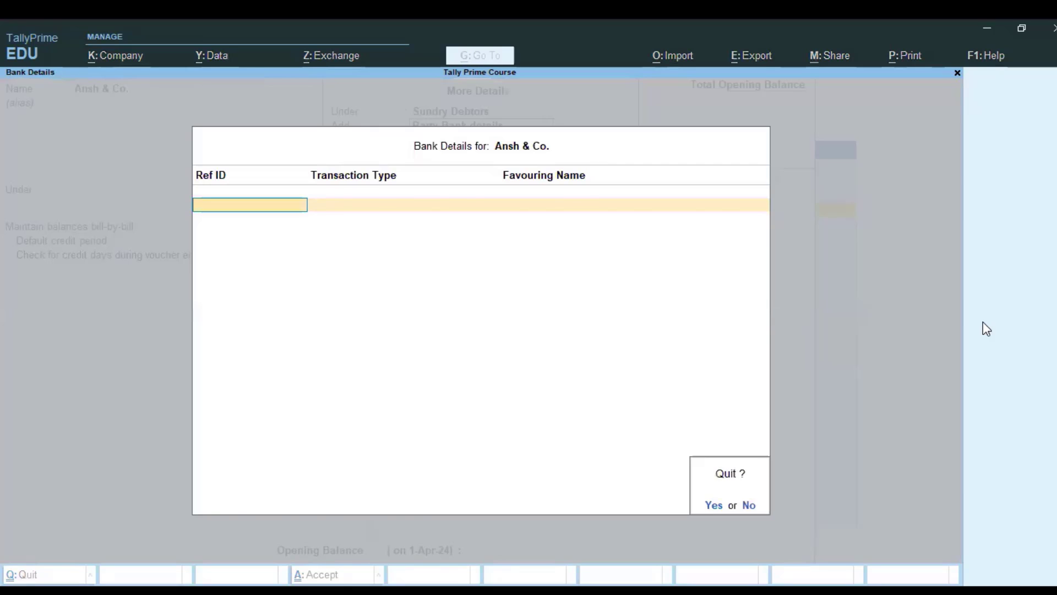
pyautogui.press('y')
pyautogui.press('Escape')
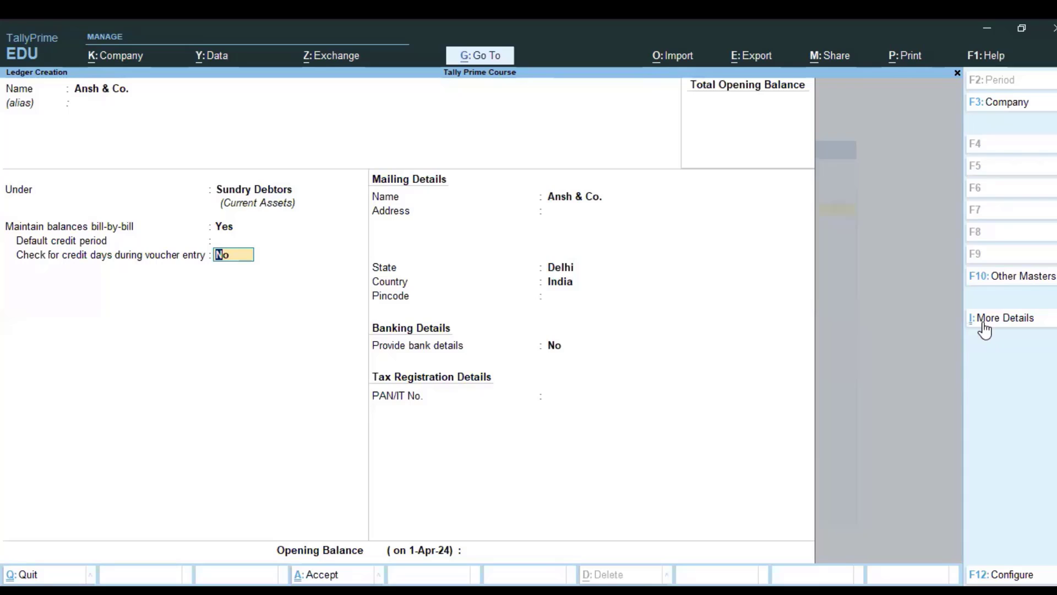
# - Discard the unsaved Ansh & Co. ledger and return to the Gateway of Tally
pyautogui.press('Escape')
pyautogui.press('Escape')
pyautogui.press('y')
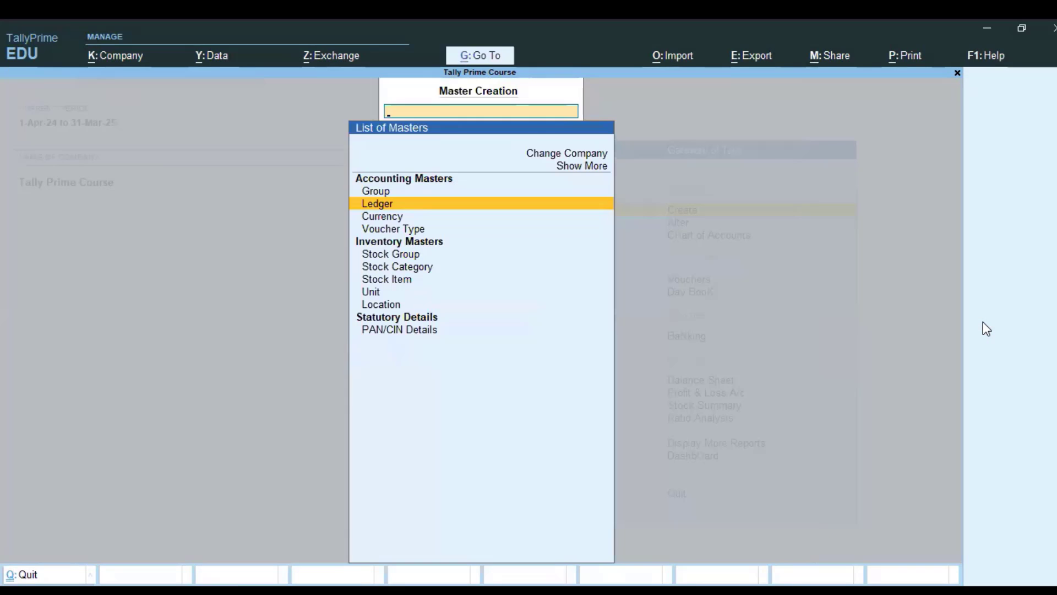
pyautogui.press('Escape')
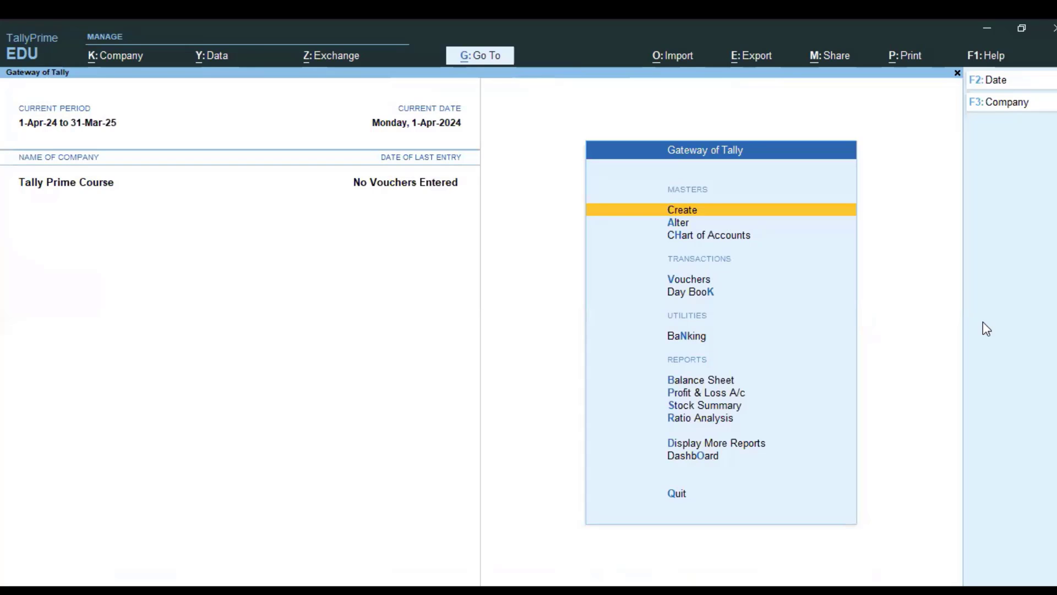
# - Open the existing Cash ledger for alteration
pyautogui.press('Down')
pyautogui.press('Return')
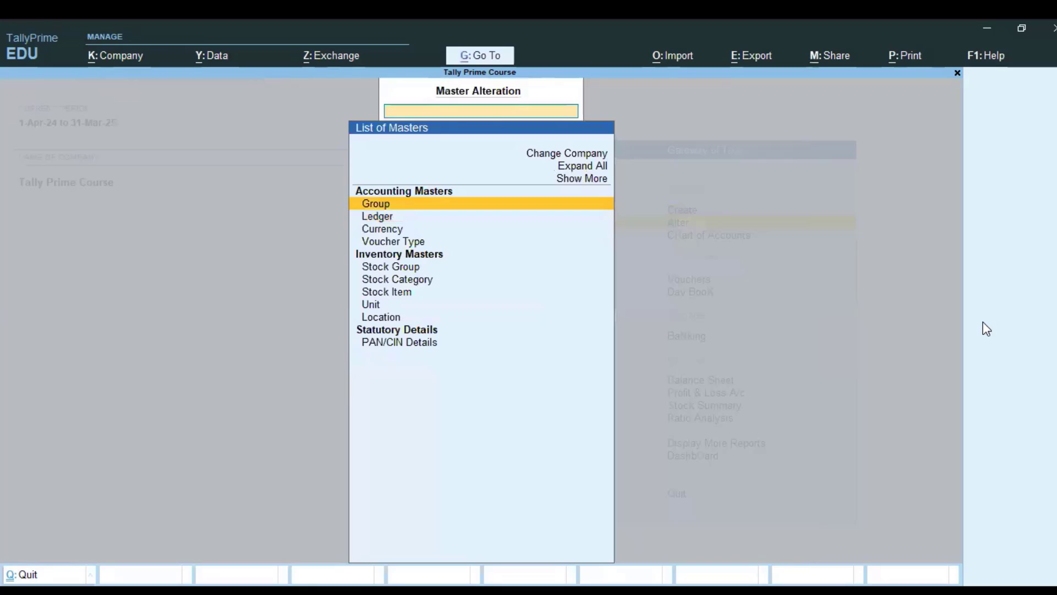
pyautogui.press('Down')
pyautogui.press('Return')
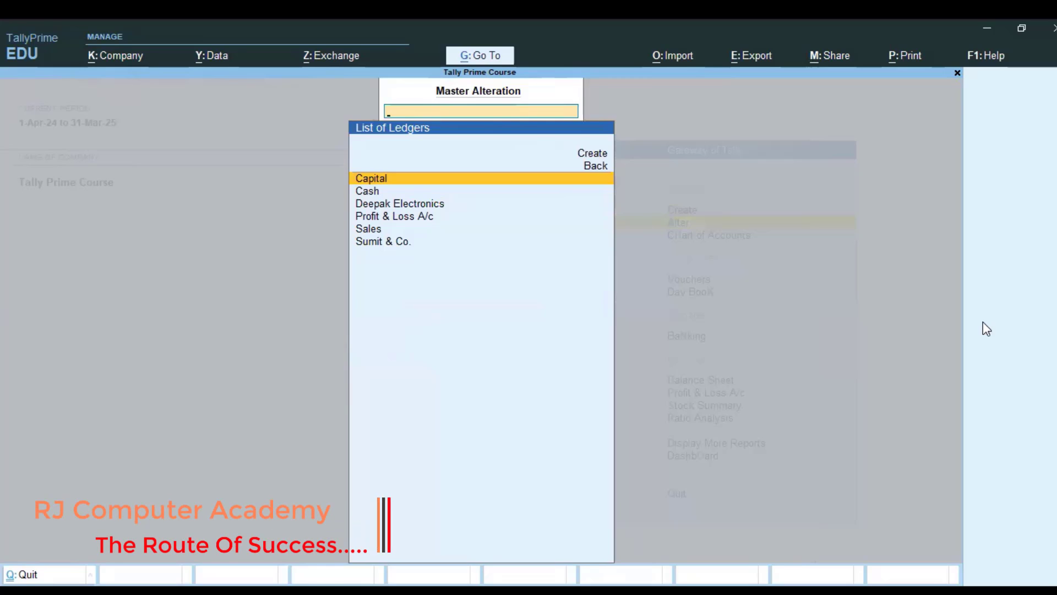
pyautogui.press('Down')
pyautogui.press('Return')
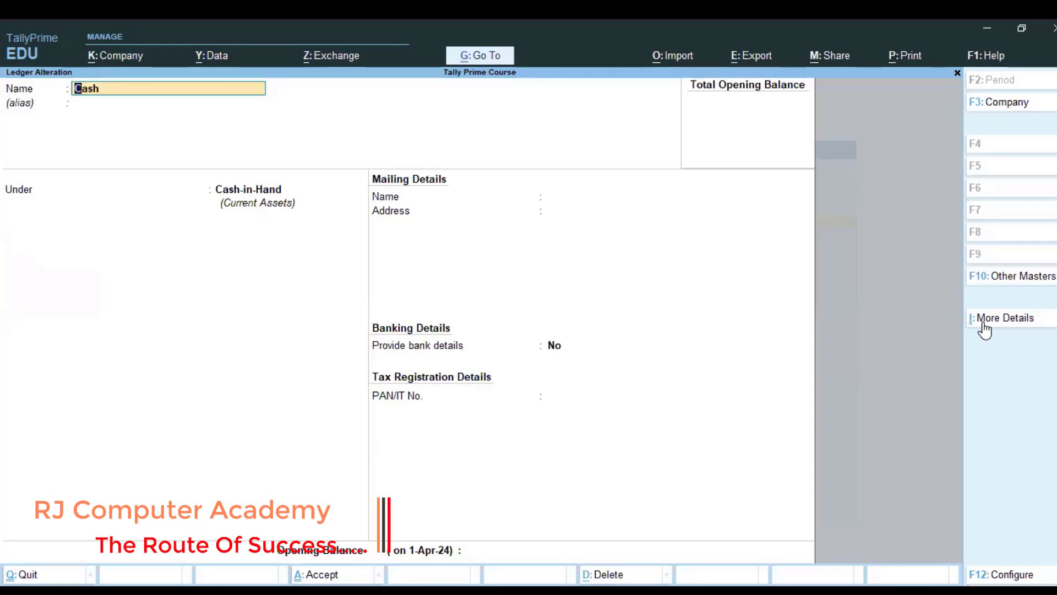
# - Keep the Cash ledger under Cash-in-Hand, set its opening balance to 100000, and save the alteration
pyautogui.press('Return')
pyautogui.press('Return')
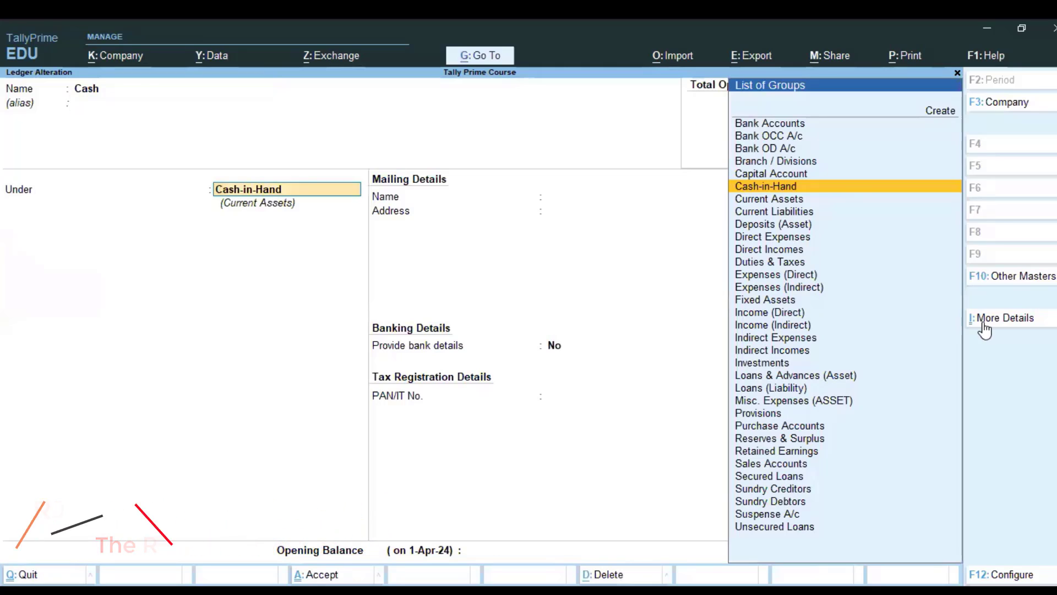
pyautogui.press('Return')
pyautogui.press('Return')
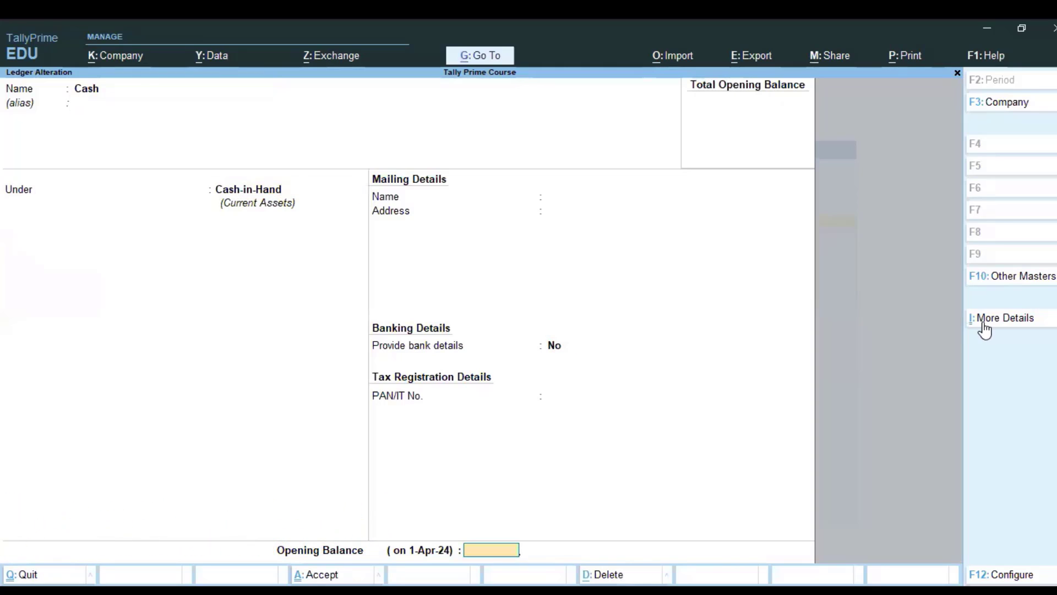
pyautogui.write('100000')
pyautogui.press('Return')
pyautogui.press('Return')
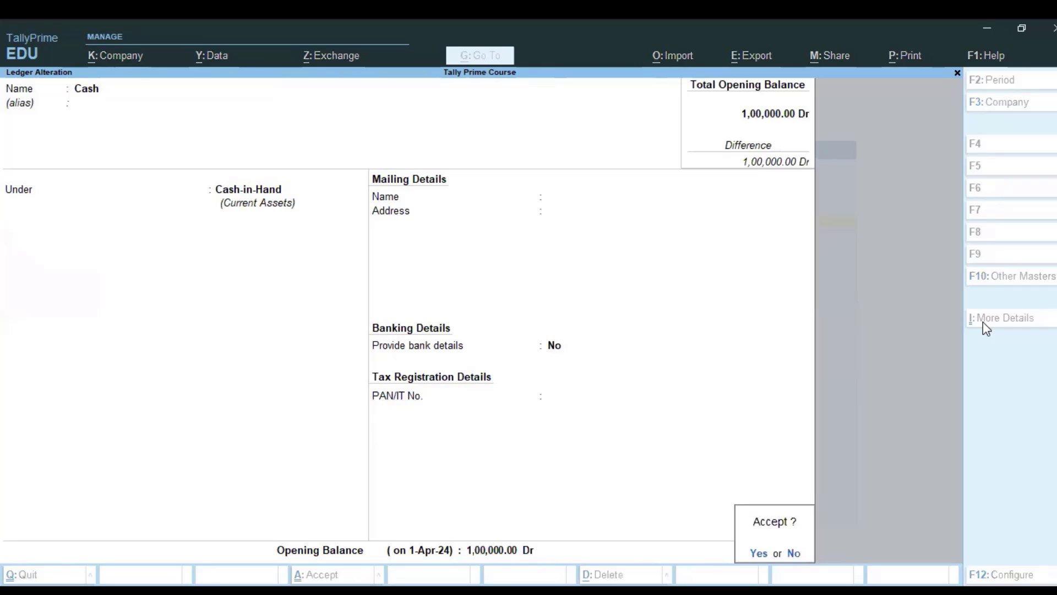
pyautogui.press('Return')
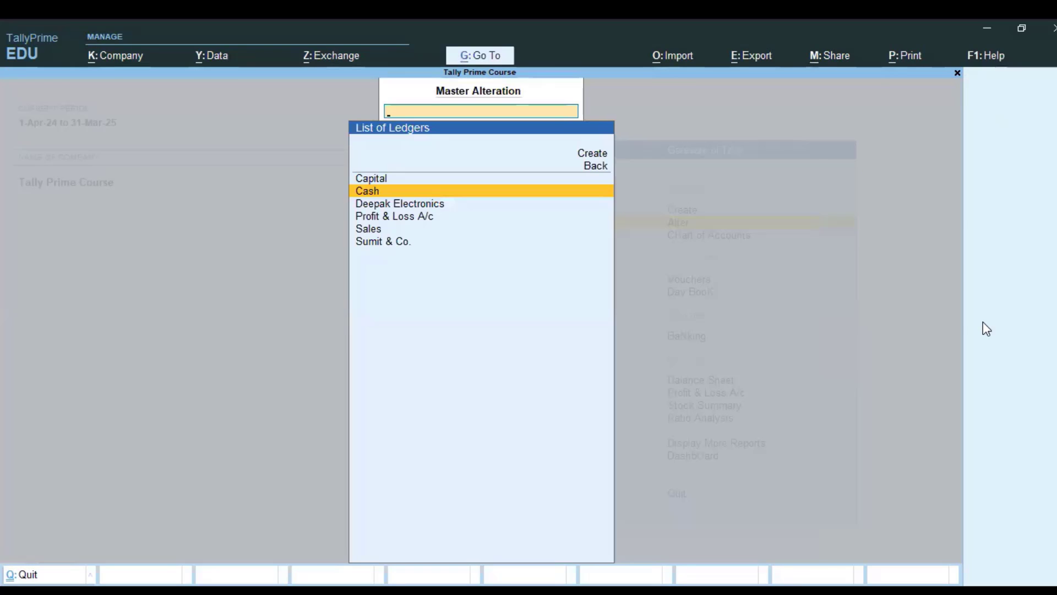
# - Clear the Cash ledger's name in alteration, quit without saving, and return to the Gateway of Tally
pyautogui.press('Return')
pyautogui.press('BackSpace')
pyautogui.press('BackSpace')
pyautogui.press('BackSpace')
pyautogui.press('BackSpace')
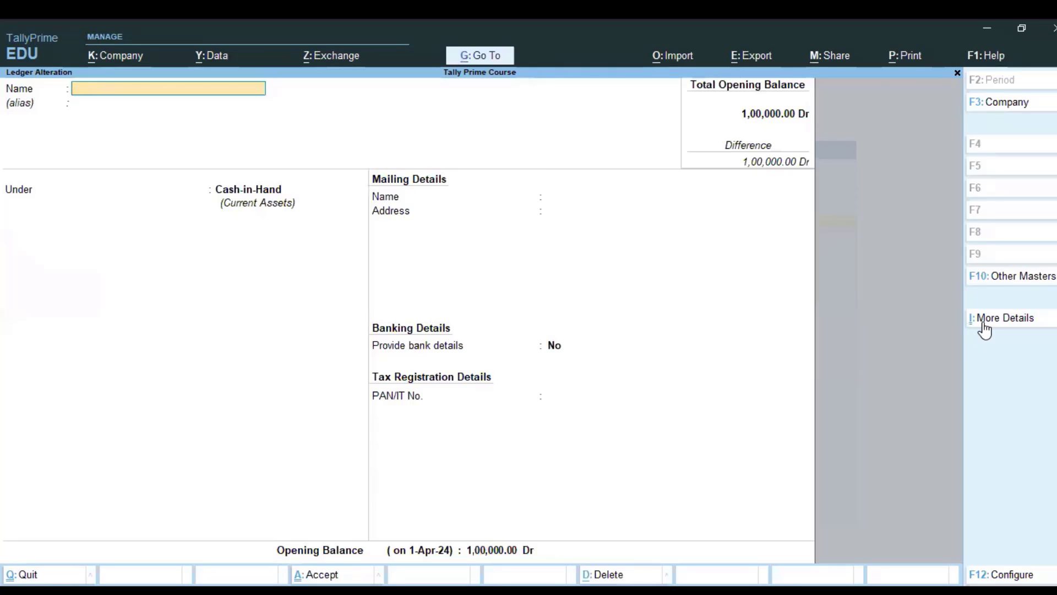
pyautogui.press('Escape')
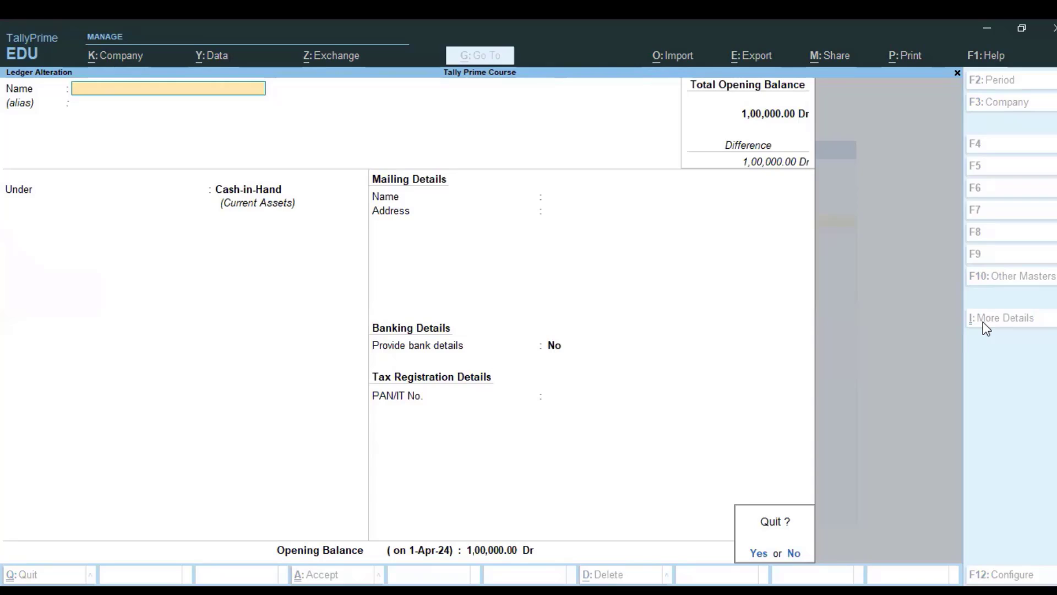
pyautogui.press('y')
pyautogui.press('Escape')
pyautogui.press('Escape')
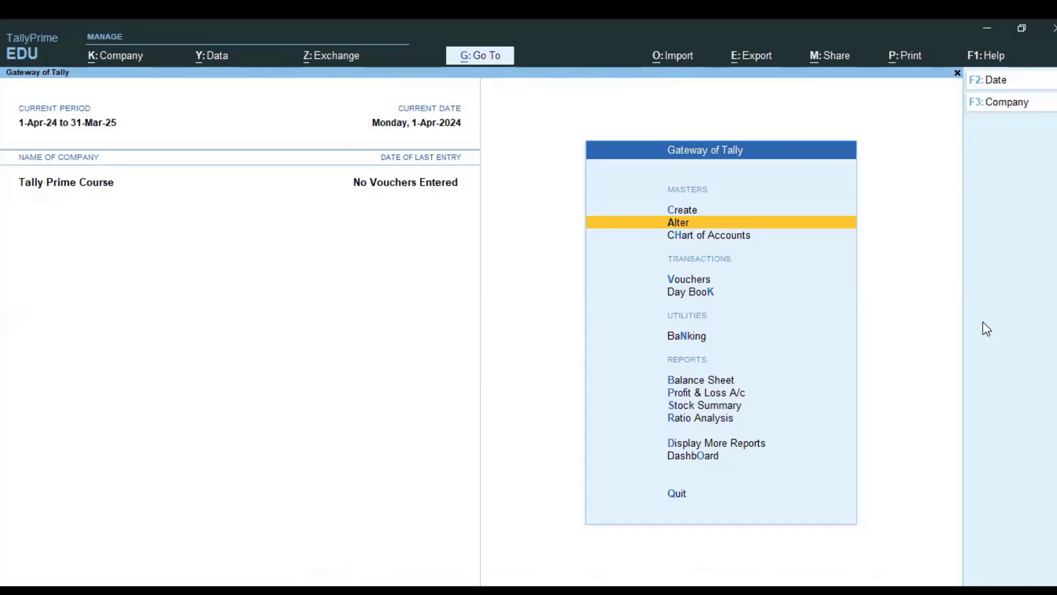
# - Display the list of ledgers in the Chart of Accounts
pyautogui.press('Down')
pyautogui.press('Return')
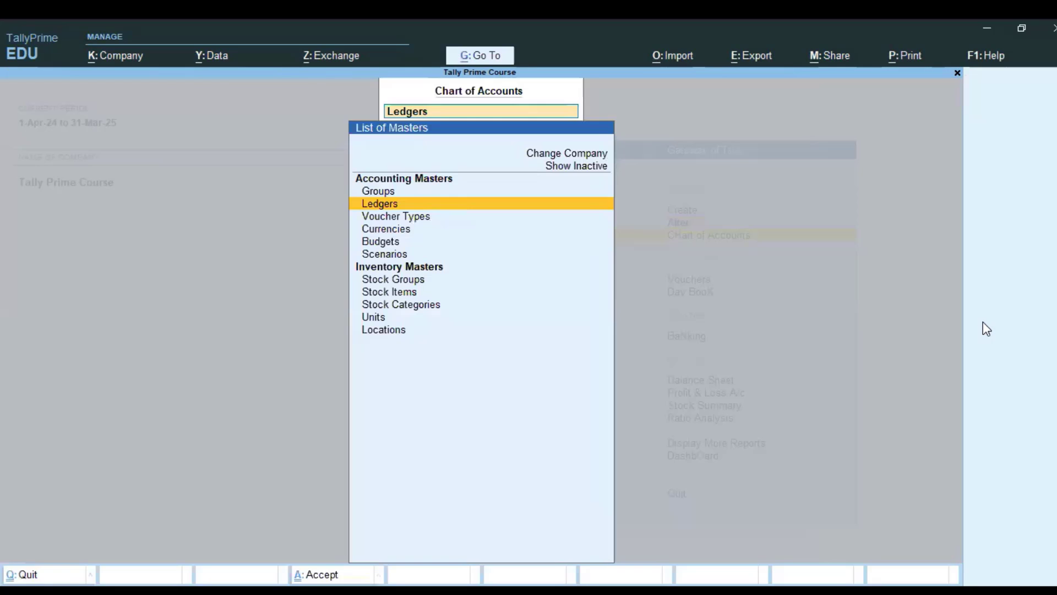
pyautogui.press('Return')
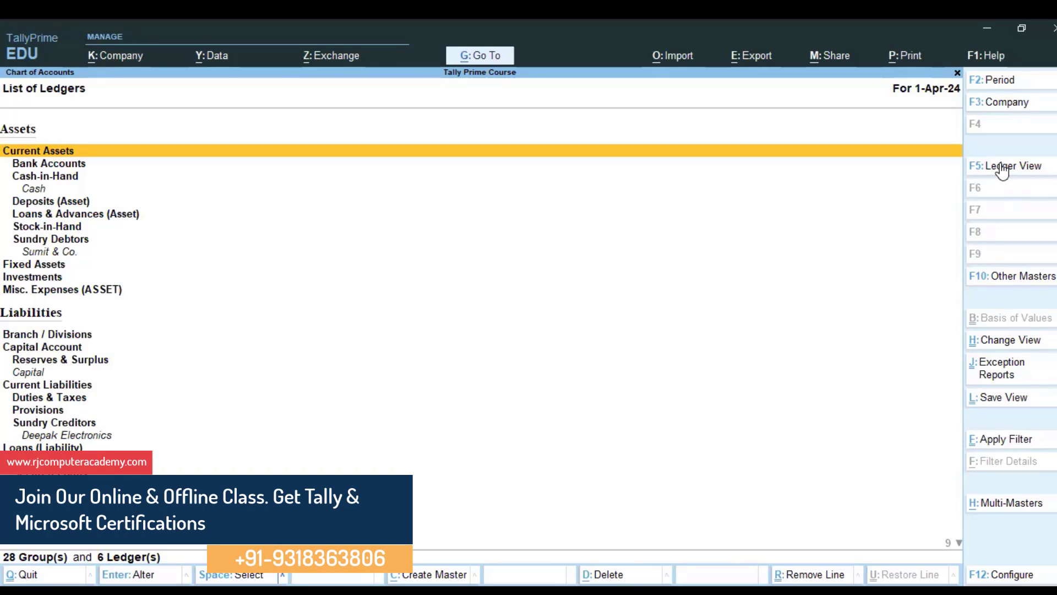
# - Switch the ledger list to Ledger View and check the Capital ledger's group choices, leaving it without saving
pyautogui.click(1001, 166)
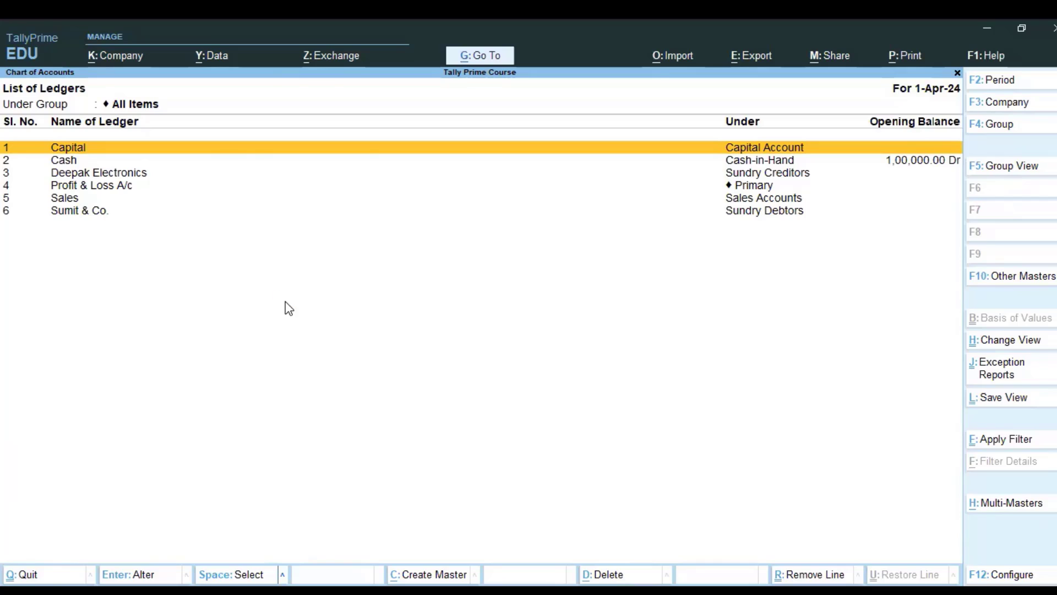
pyautogui.press('Return')
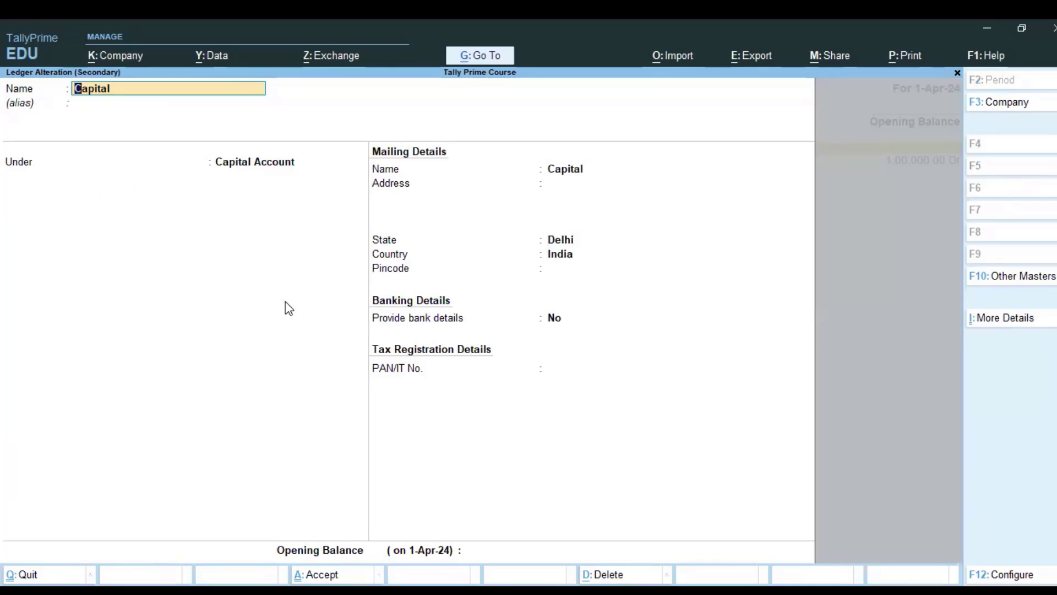
pyautogui.press('Return')
pyautogui.press('Return')
pyautogui.press('BackSpace')
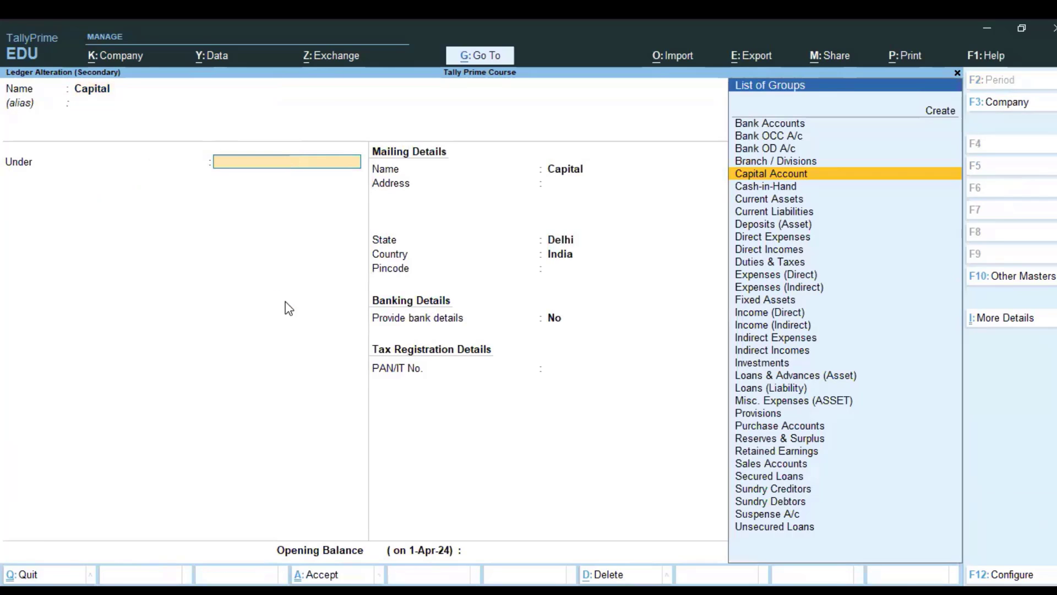
pyautogui.press('Escape')
pyautogui.press('y')
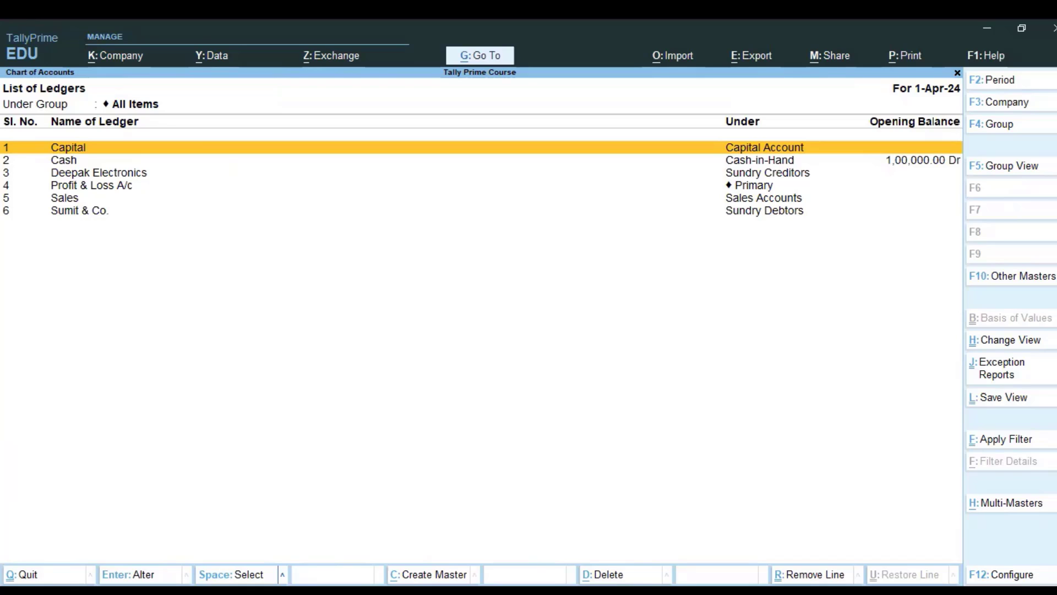
# - Start a multiple ledger creation with Sundry Debtors as the parent group
pyautogui.click(1010, 504)
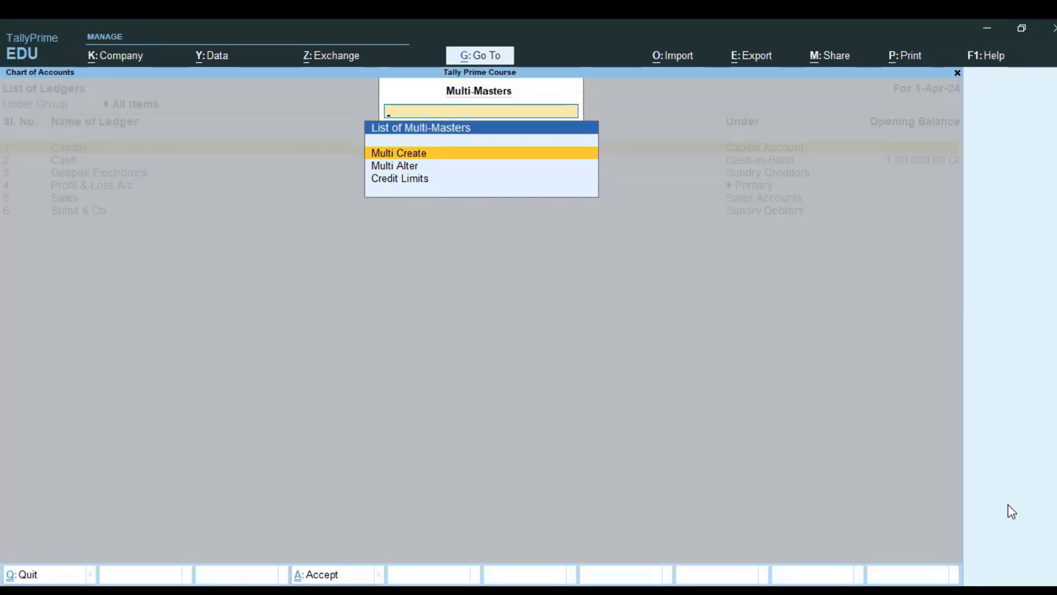
pyautogui.press('Return')
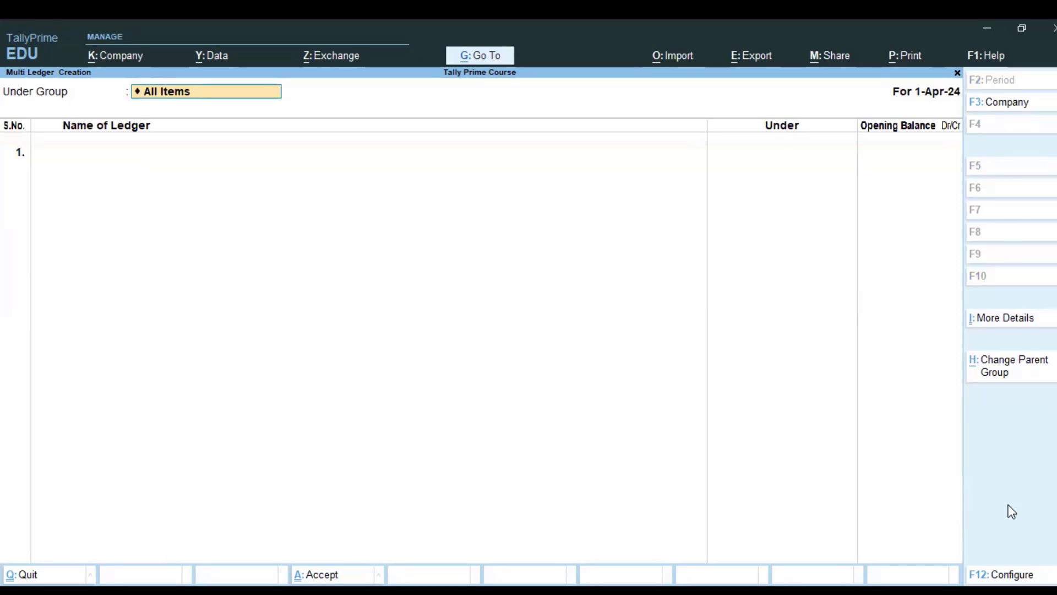
pyautogui.press('BackSpace')
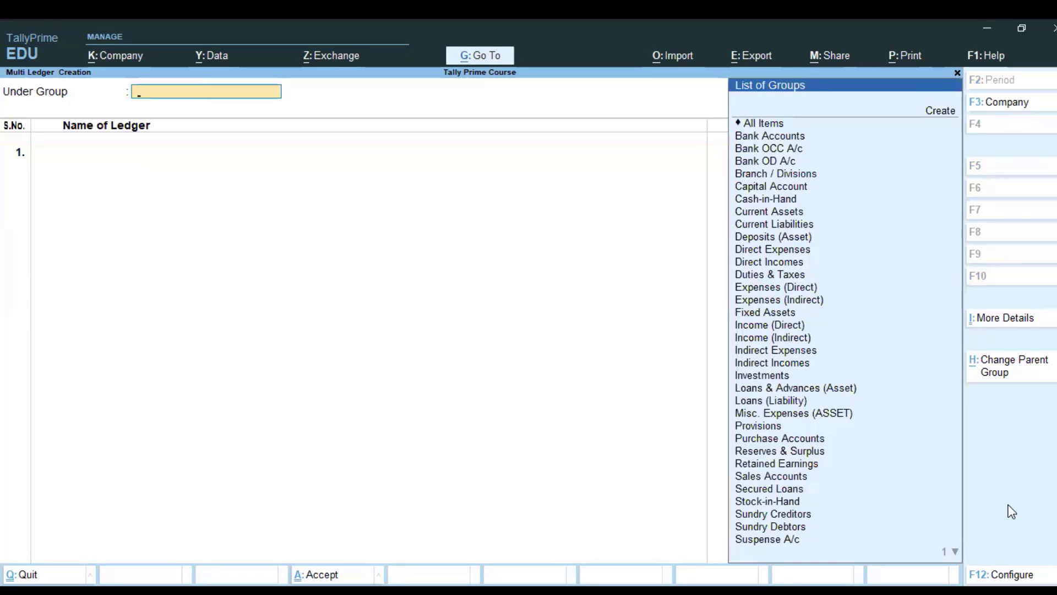
pyautogui.write('S')
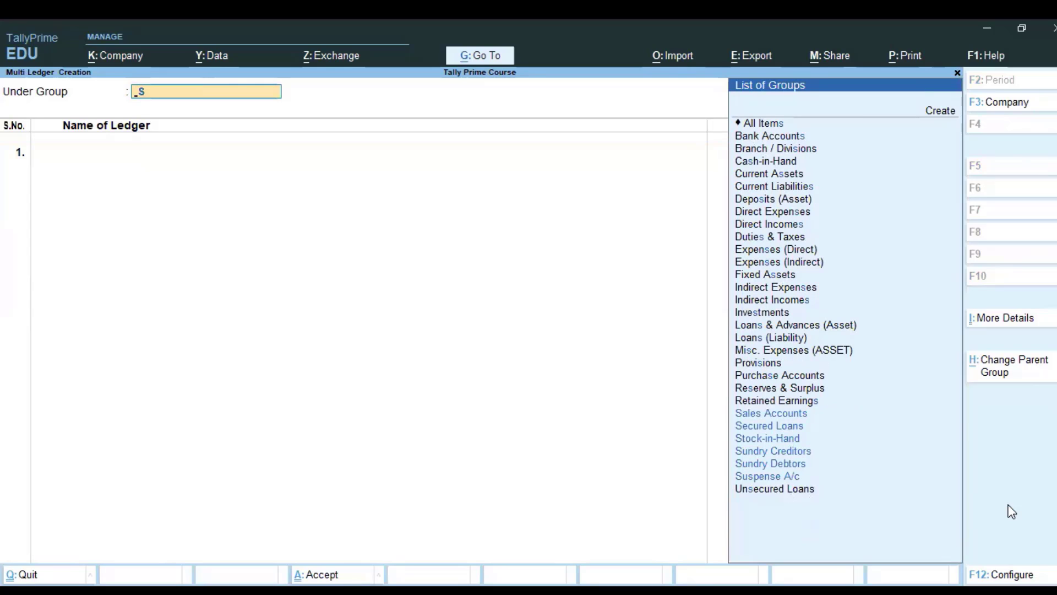
pyautogui.press('Down')
pyautogui.press('Down')
pyautogui.press('Down')
pyautogui.press('Down')
pyautogui.press('Down')
pyautogui.press('Return')
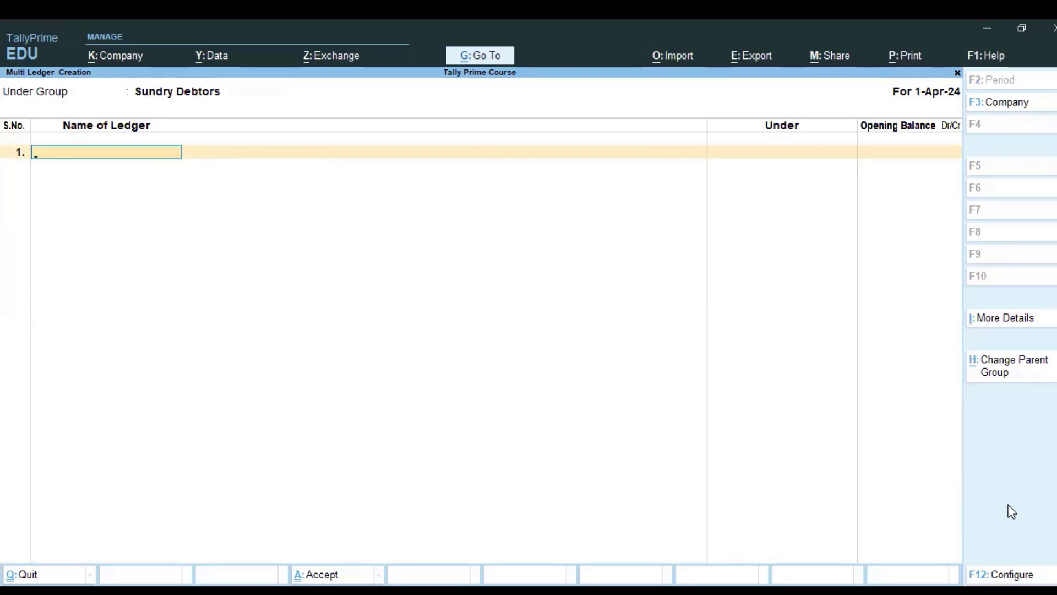
# - Enter two customers' first names as ledgers without opening balances and accept the multi ledger creation
pyautogui.write('Aman')
pyautogui.press('Return')
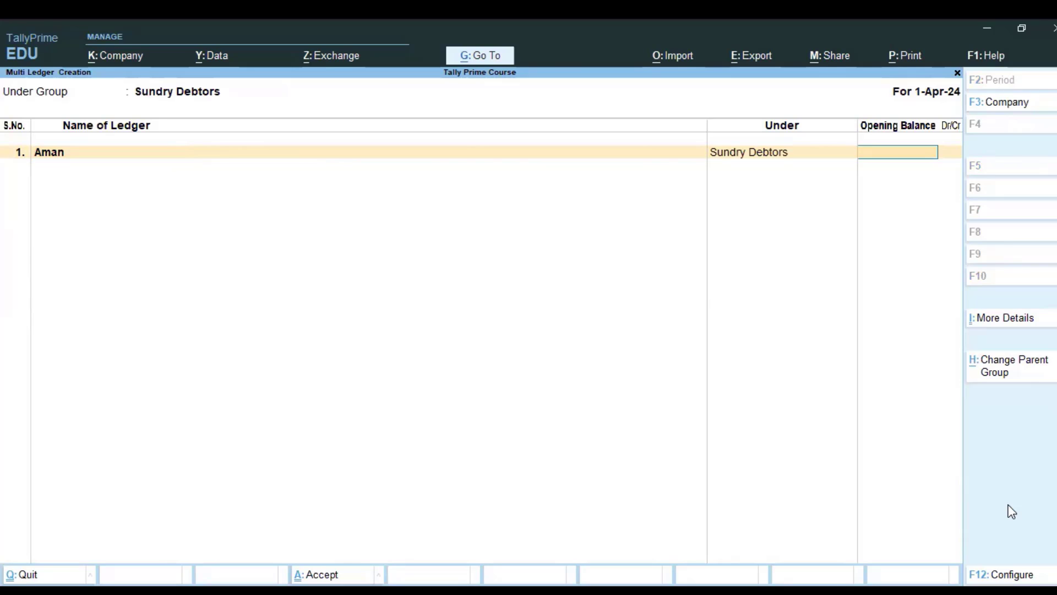
pyautogui.press('Return')
pyautogui.write('Raman')
pyautogui.press('Return')
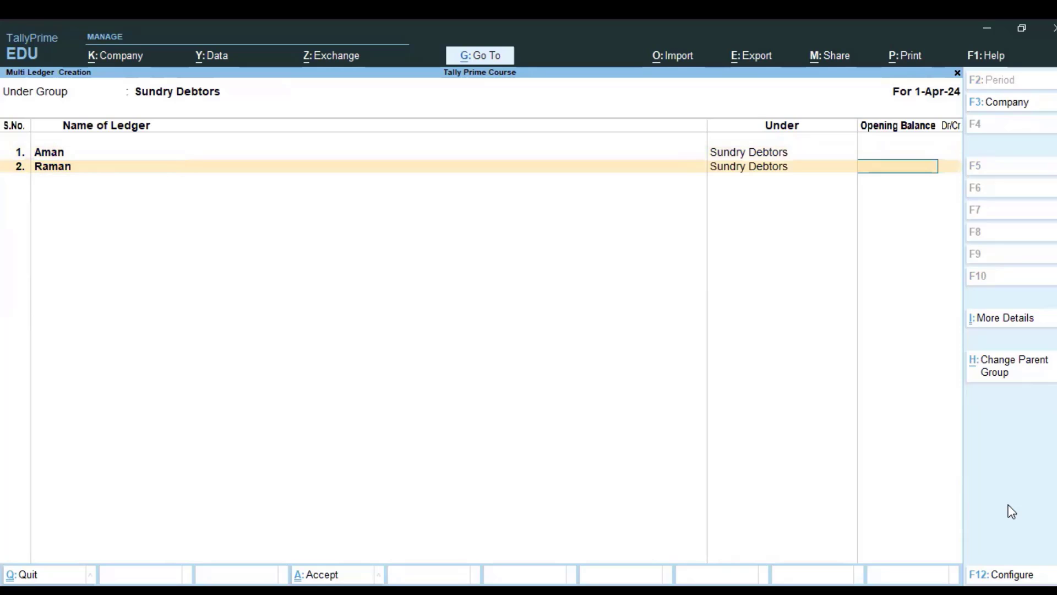
pyautogui.press('Return')
pyautogui.press('Return')
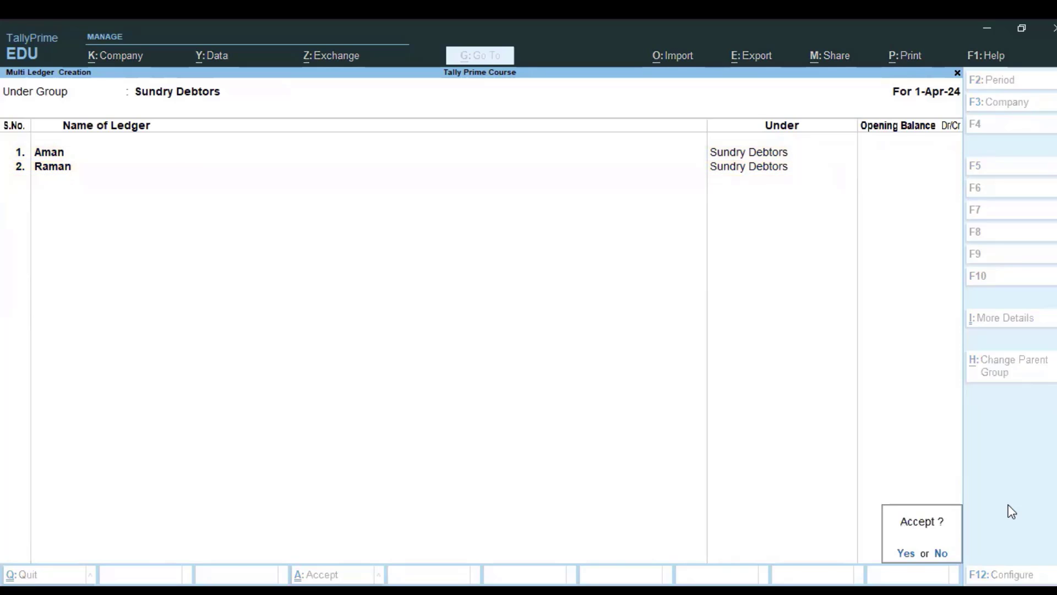
pyautogui.press('Return')
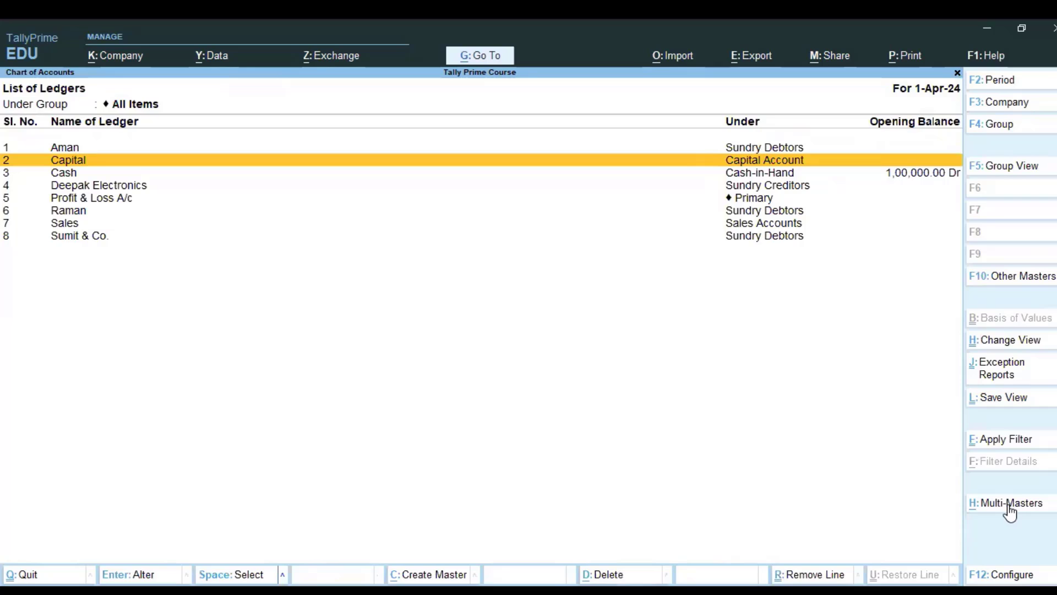
# - Reopen Multi Create to view the available parent groups and leave without creating ledgers
pyautogui.click(1010, 506)
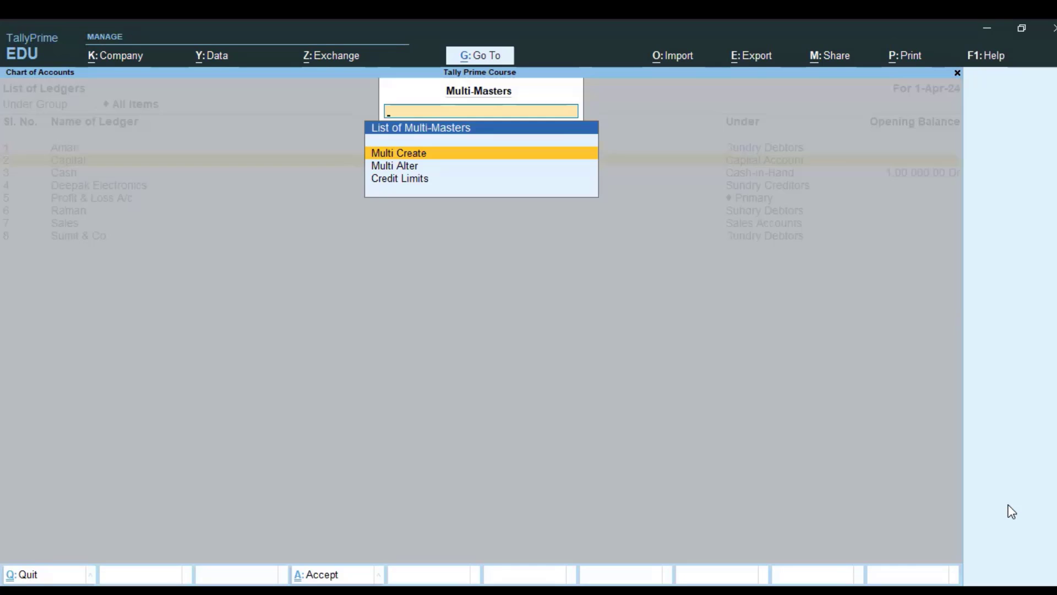
pyautogui.press('Return')
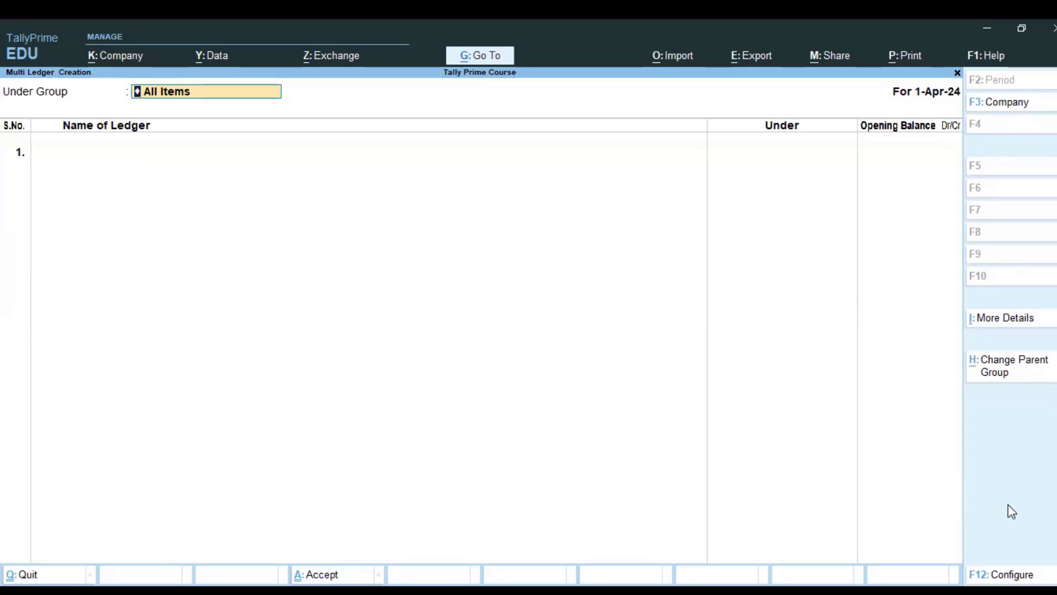
pyautogui.press('space')
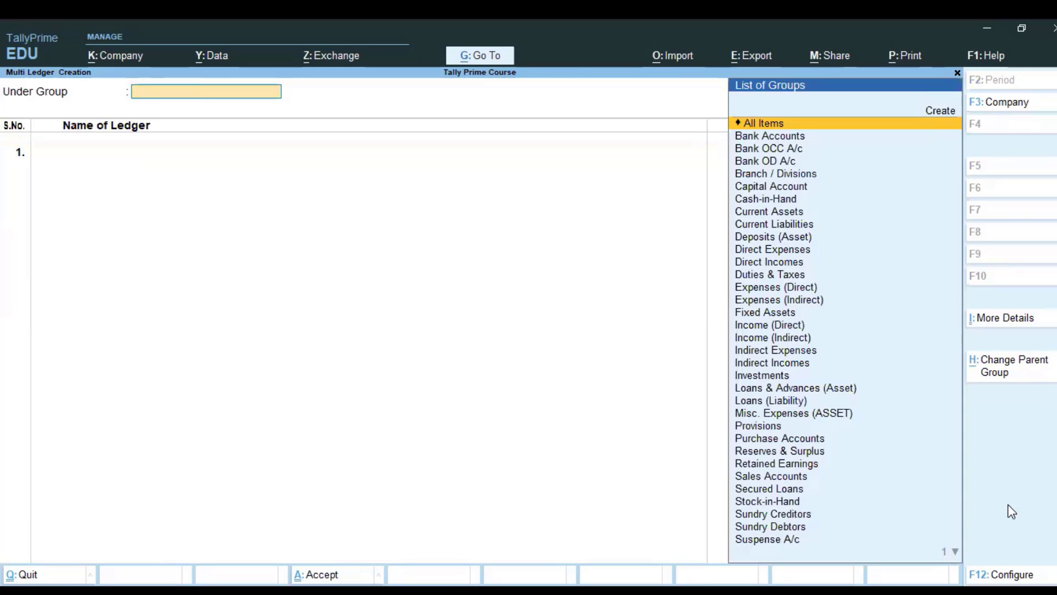
pyautogui.press('Escape')
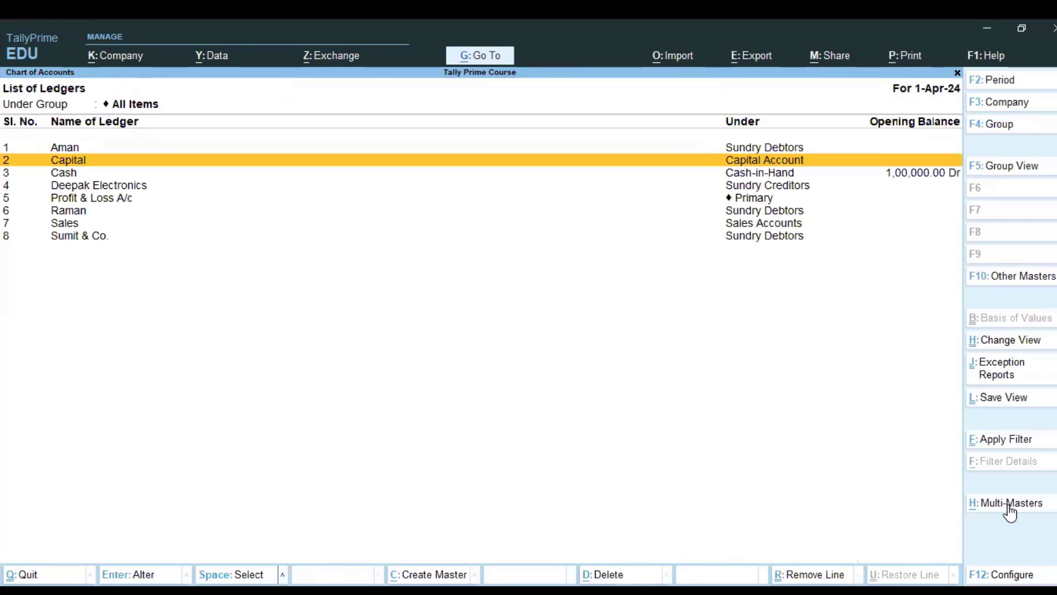
# - Open the ledgers of All Items together for alteration with Multi Alter
pyautogui.click(1009, 502)
pyautogui.press('Down')
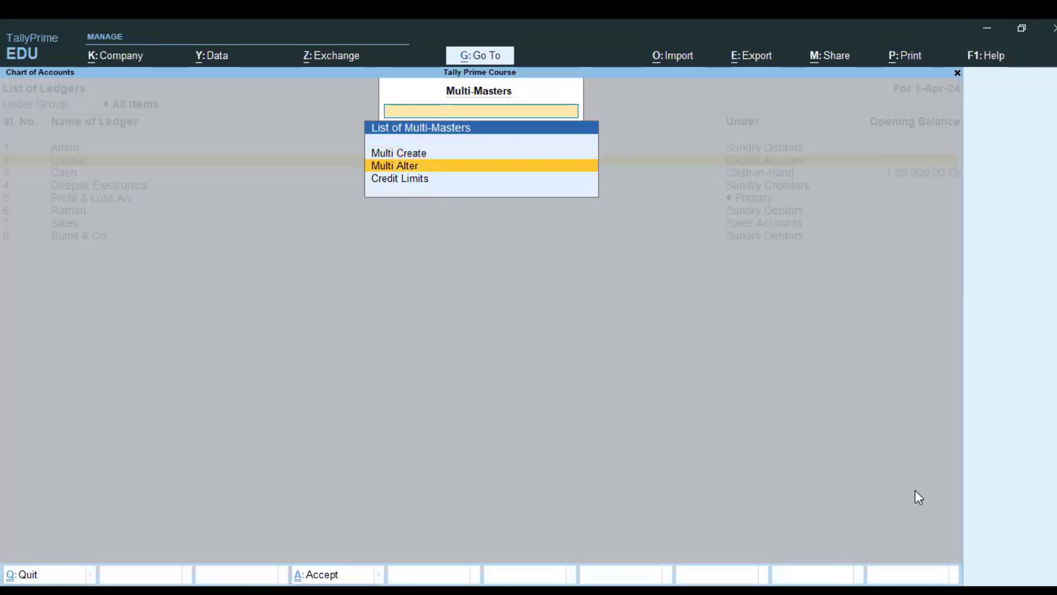
pyautogui.press('Return')
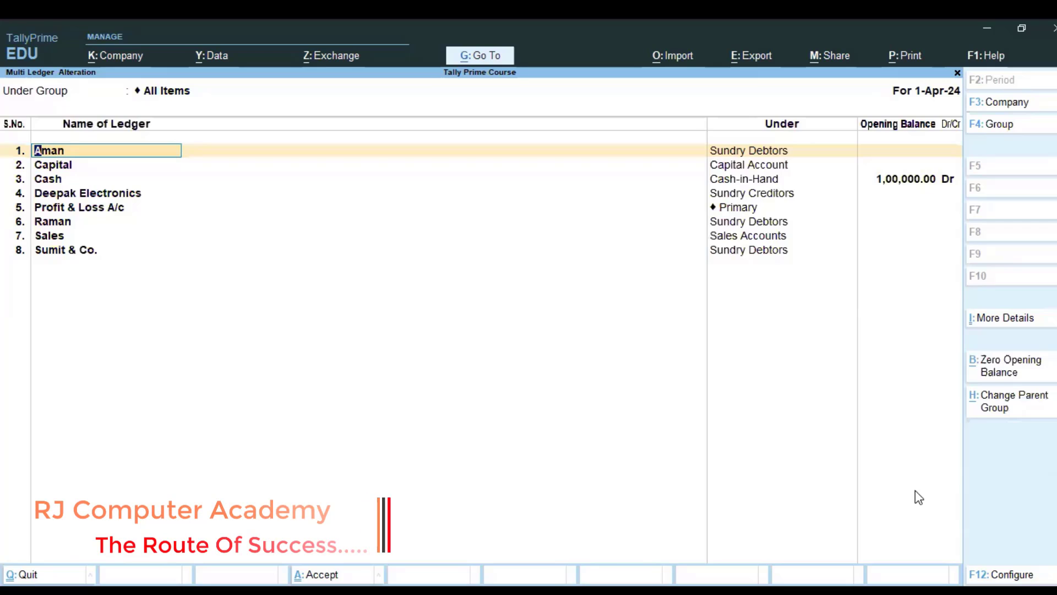
# - Review the names, groups and opening balances of the listed ledgers down to Profit & Loss A/c
pyautogui.press('Return')
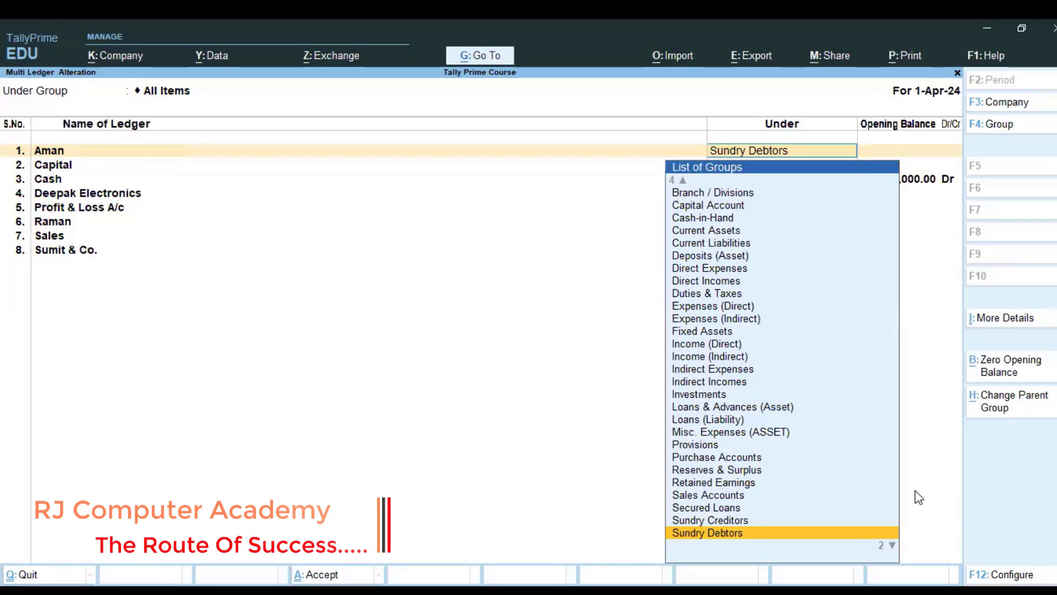
pyautogui.press('Return')
pyautogui.press('Return')
pyautogui.press('Return')
pyautogui.press('Return')
pyautogui.press('Return')
pyautogui.press('Return')
pyautogui.press('Return')
pyautogui.press('Return')
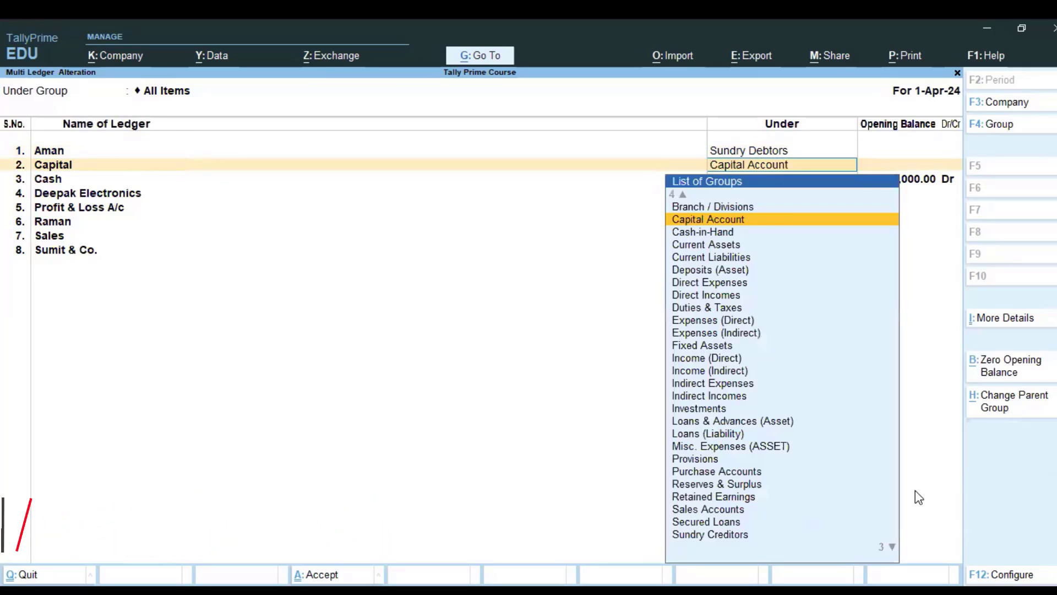
pyautogui.press('Return')
pyautogui.press('Return')
pyautogui.press('Return')
pyautogui.press('Return')
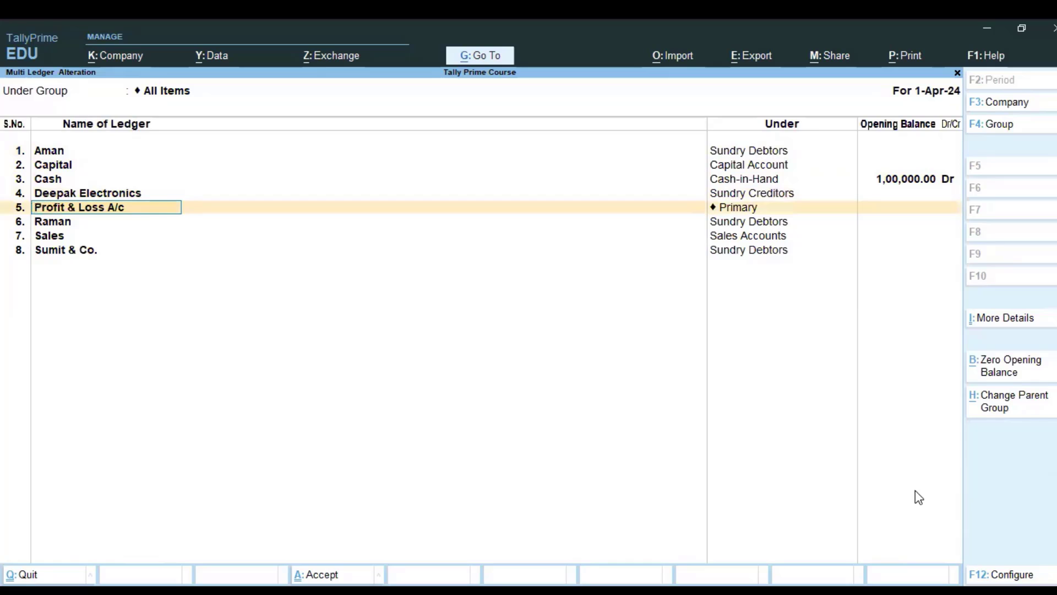
# - Clear the Profit & Loss A/c name in the multi alteration, quit without saving, and return to the Gateway of Tally
pyautogui.press('BackSpace')
pyautogui.press('Escape')
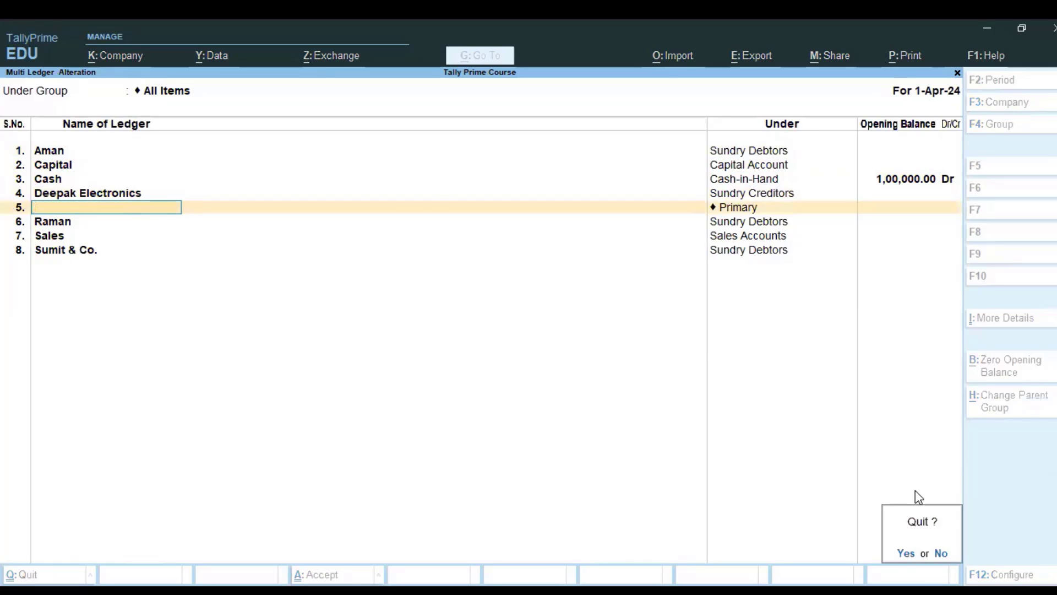
pyautogui.press('Return')
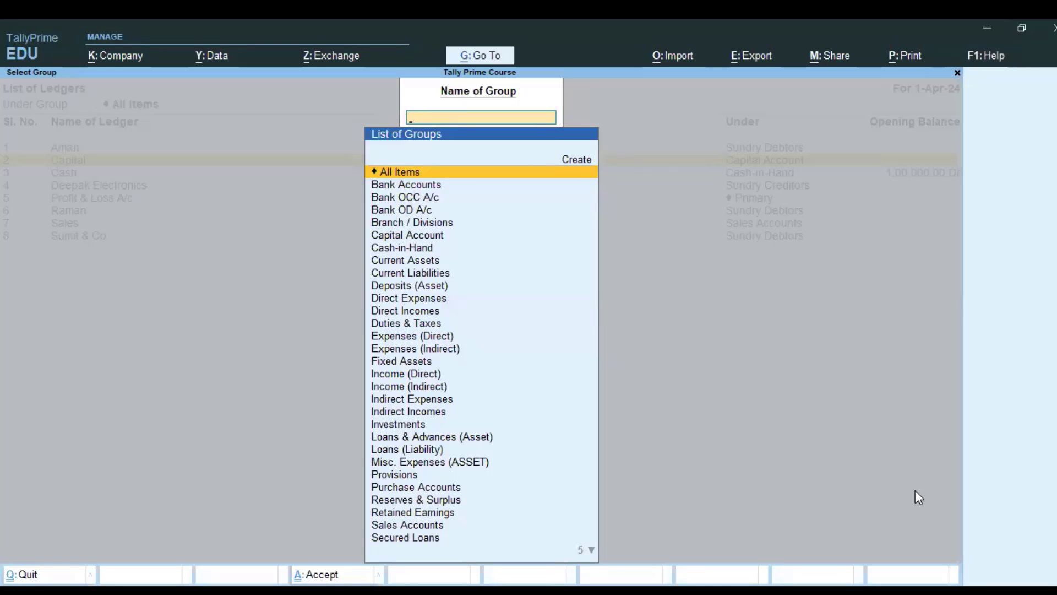
pyautogui.press('Return')
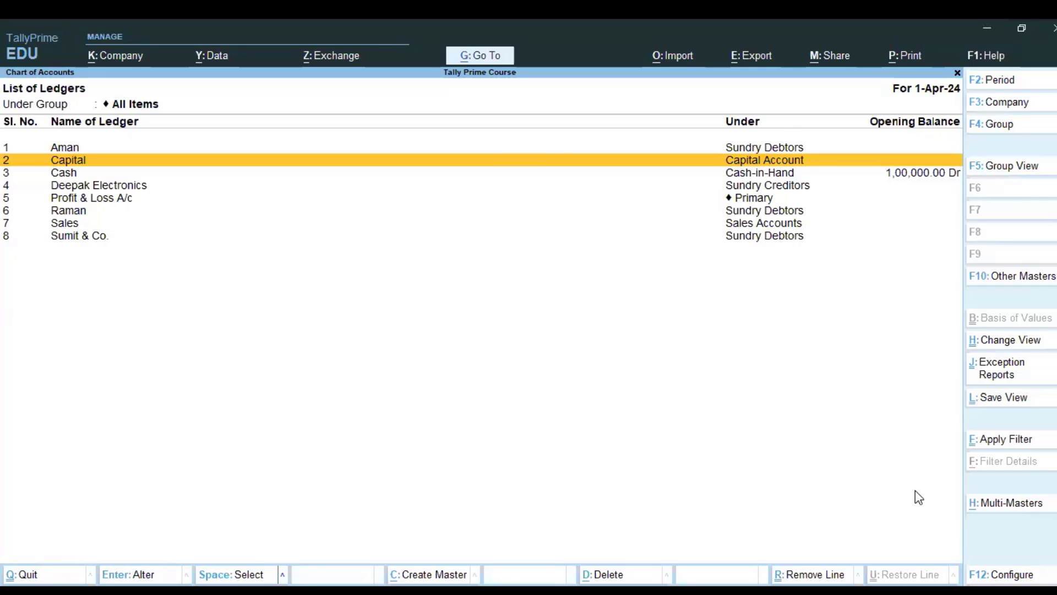
pyautogui.press('Escape')
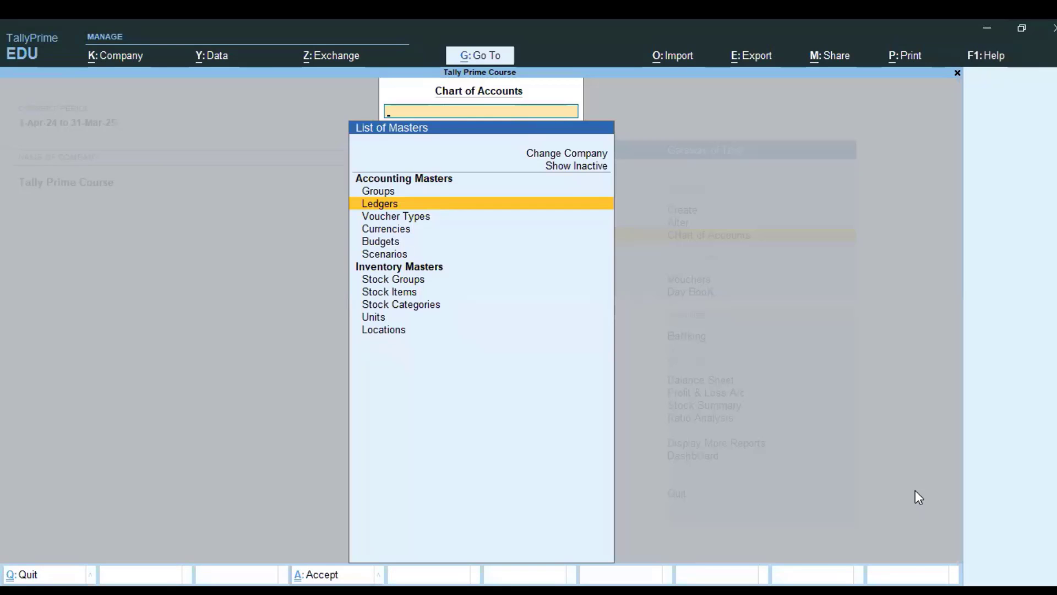
pyautogui.press('Escape')
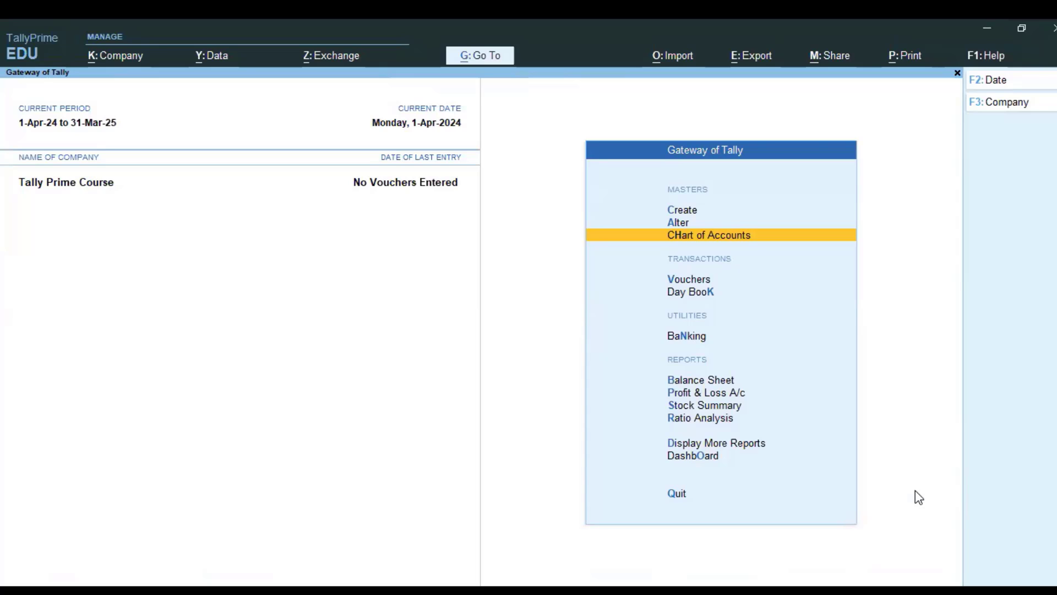
# - Open the first listed customer ledger for alteration, delete it, and return to the Gateway of Tally
pyautogui.press('Up')
pyautogui.press('Return')
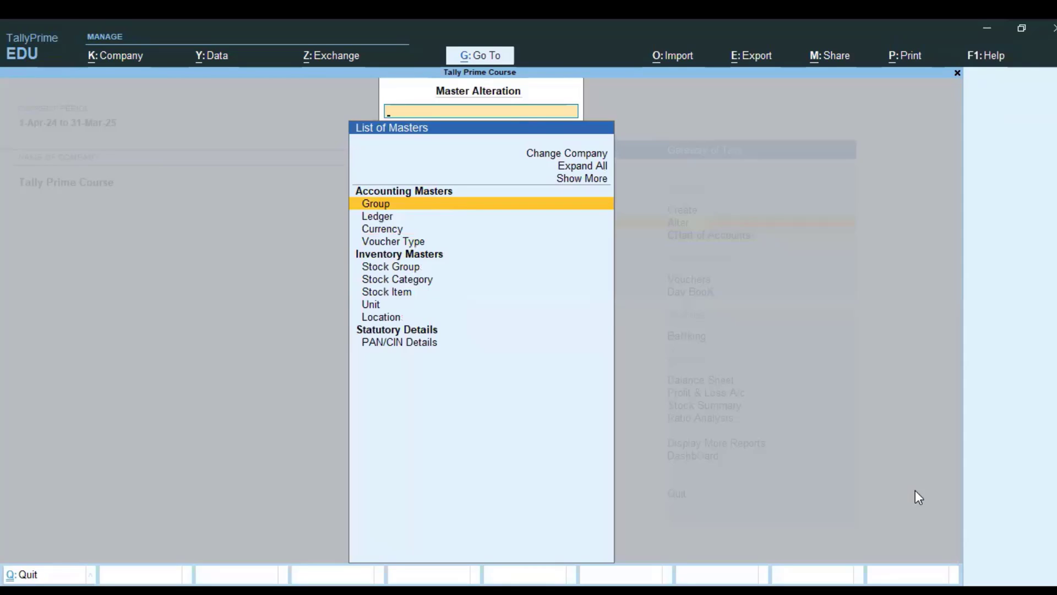
pyautogui.press('Down')
pyautogui.press('Return')
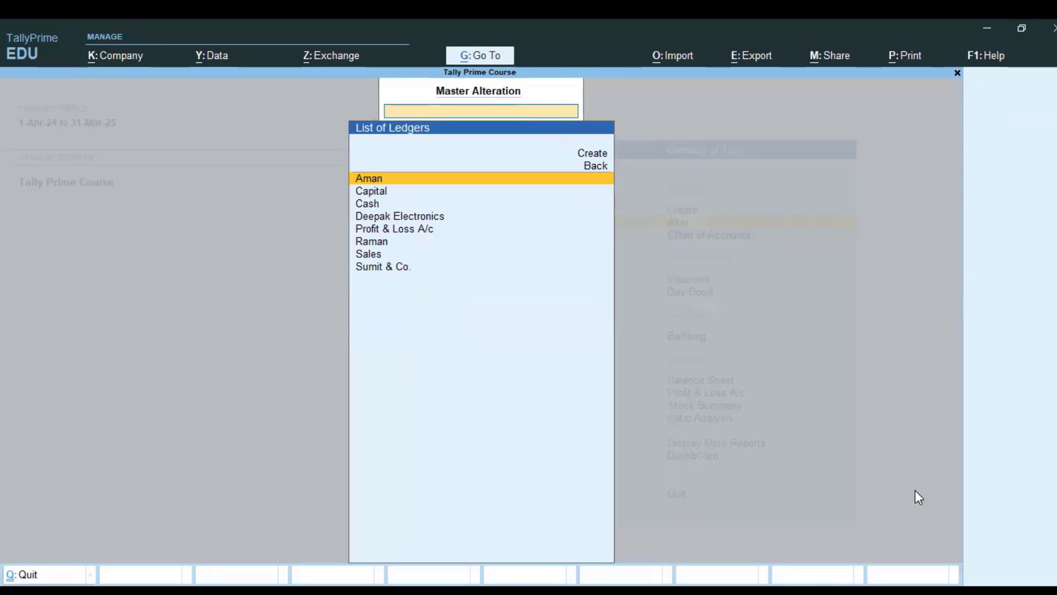
pyautogui.press('Return')
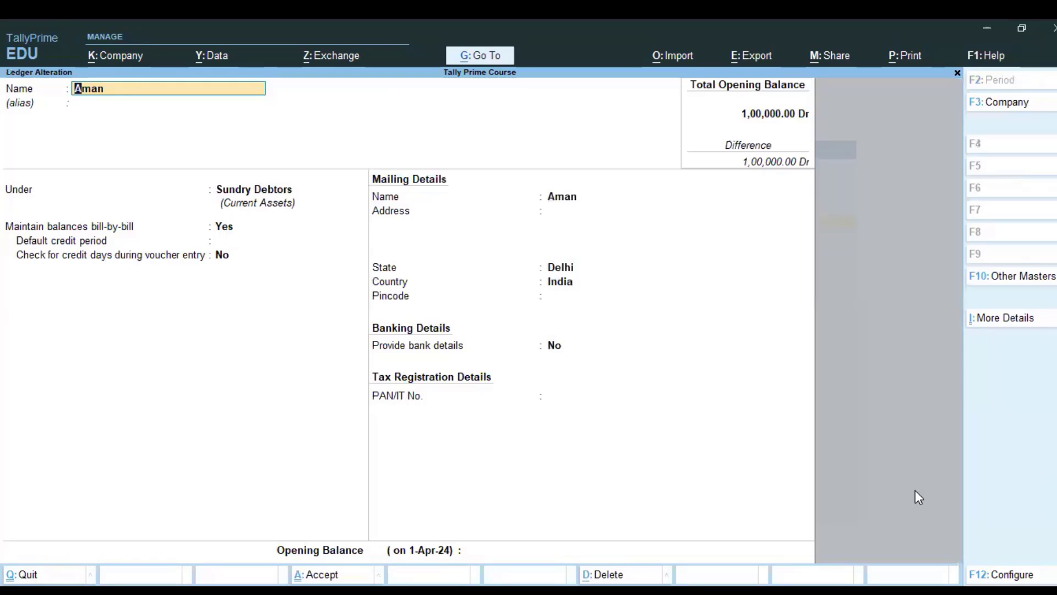
pyautogui.press('alt')
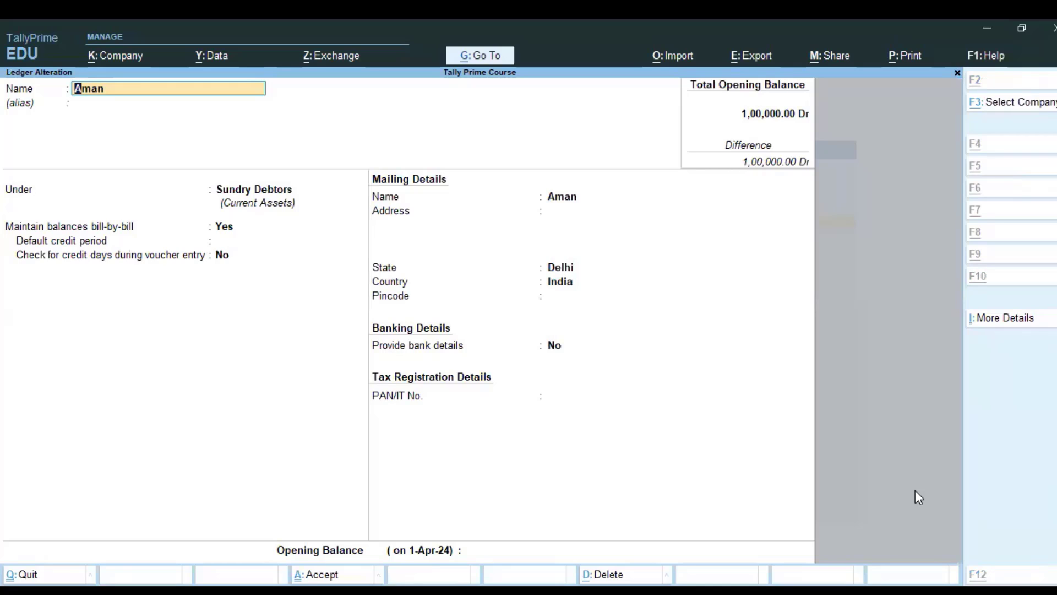
pyautogui.hotkey('alt', 'd')
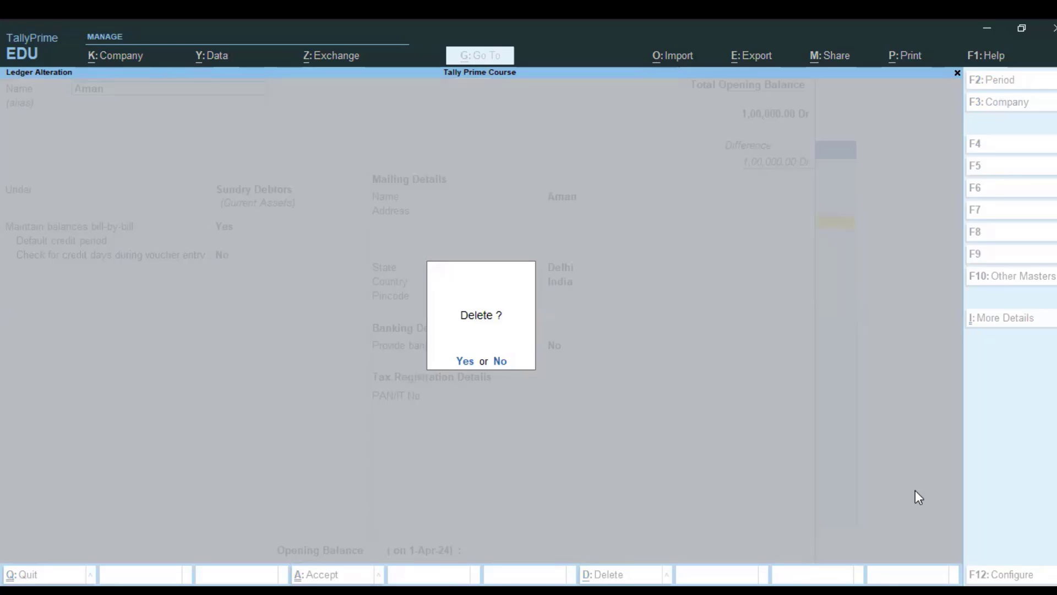
pyautogui.press('y')
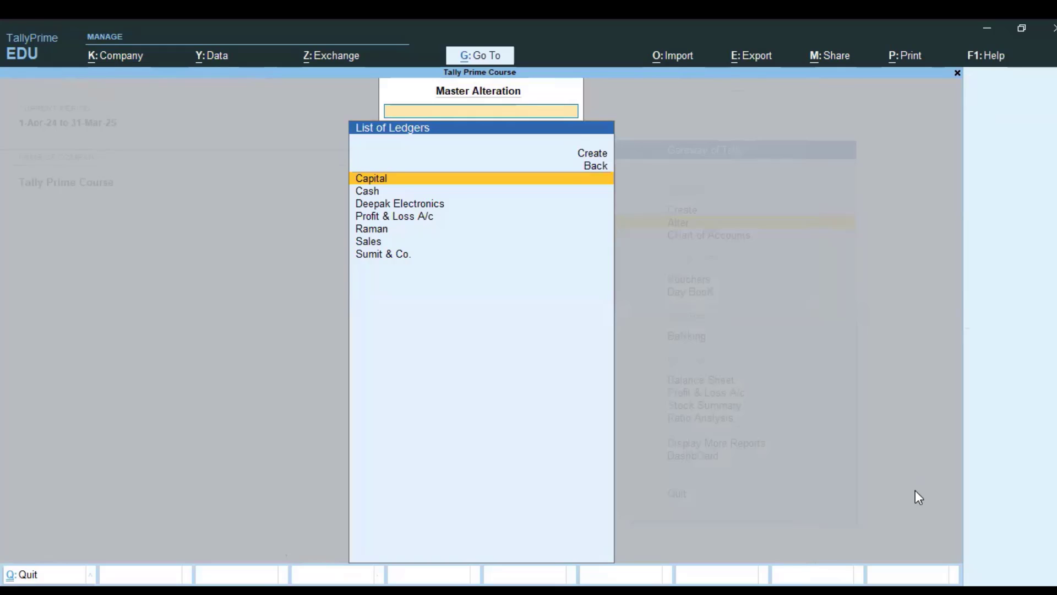
pyautogui.press('Escape')
pyautogui.press('Escape')
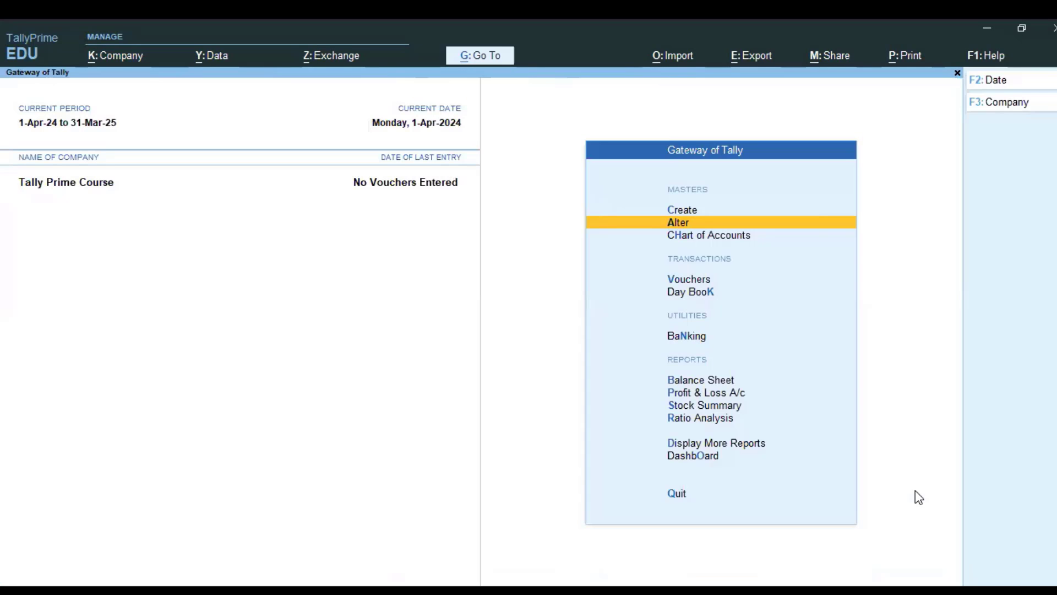